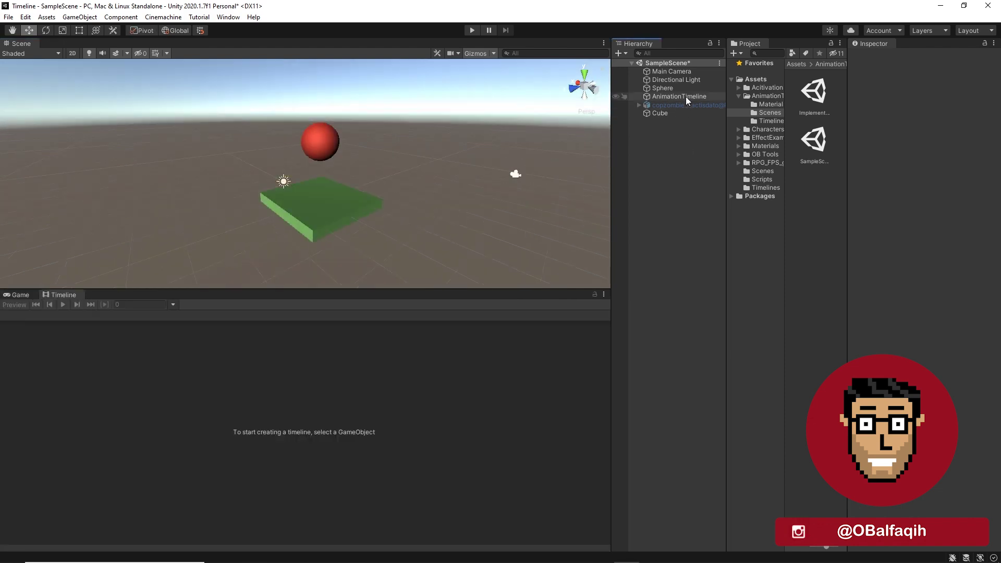
Step: Select AnimationTimeline, add an animation track bound to the Sphere, and lock the Timeline window
click(686, 97)
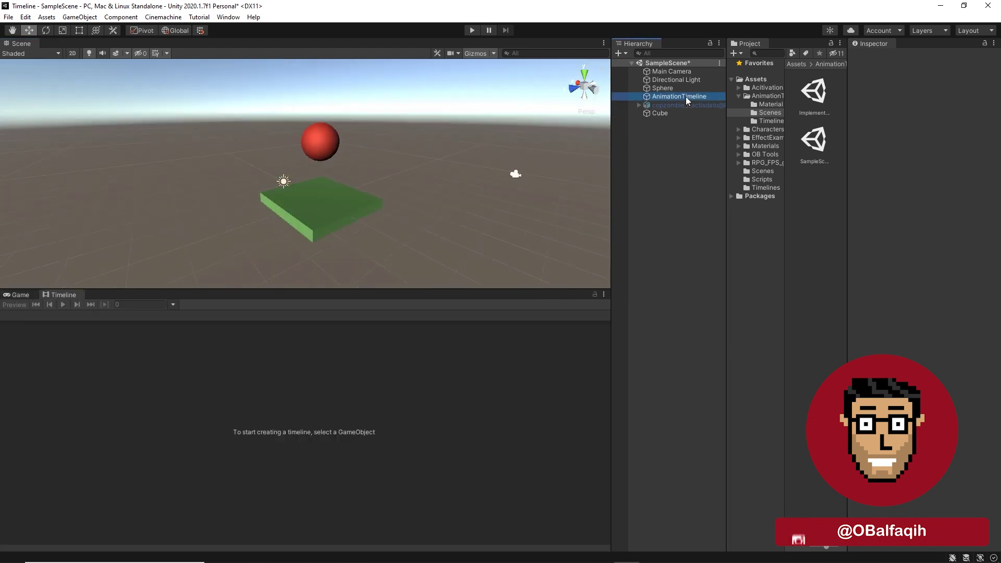
right_click(52, 349)
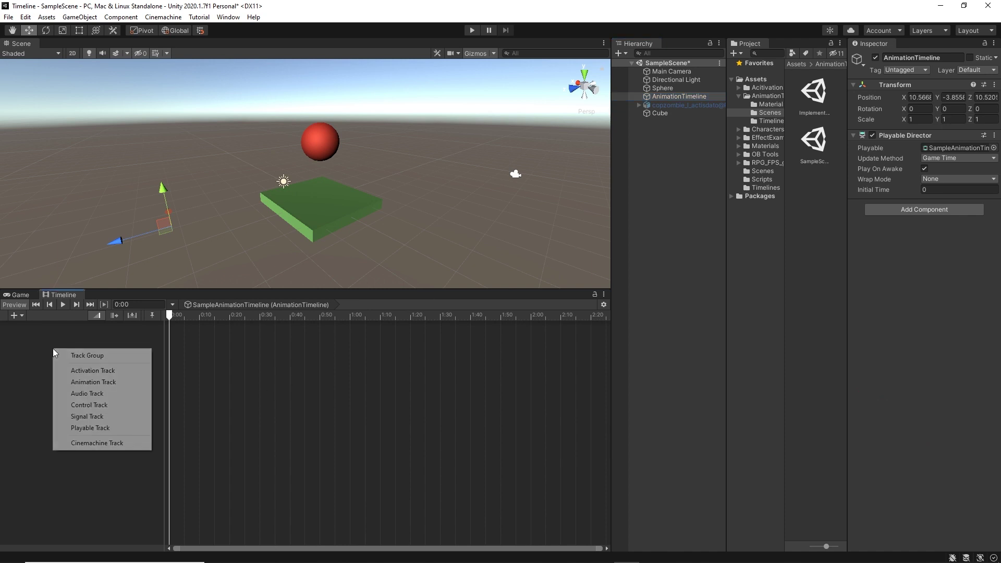
click(105, 385)
key(ctrl+z)
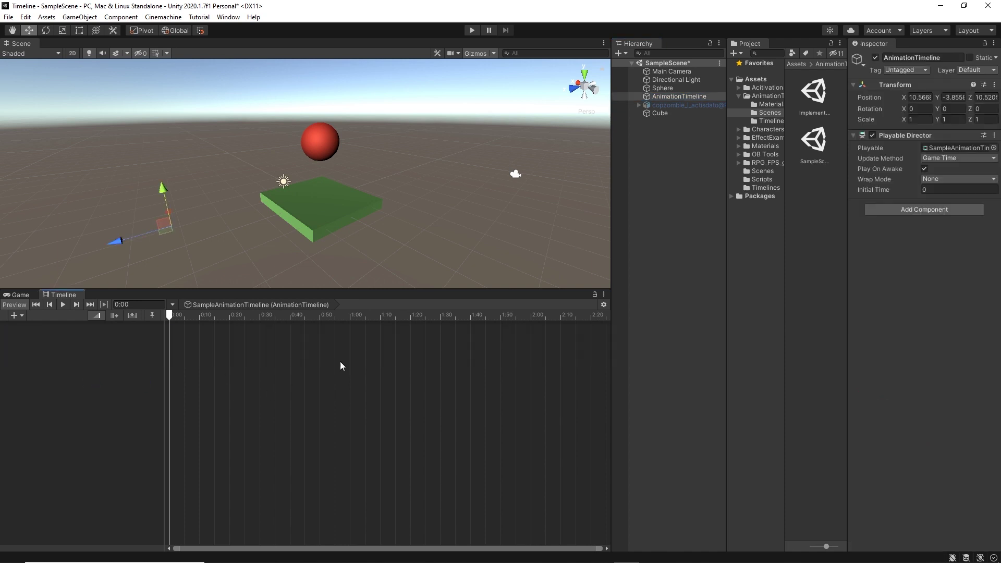
drag(675, 87, 81, 340)
click(137, 358)
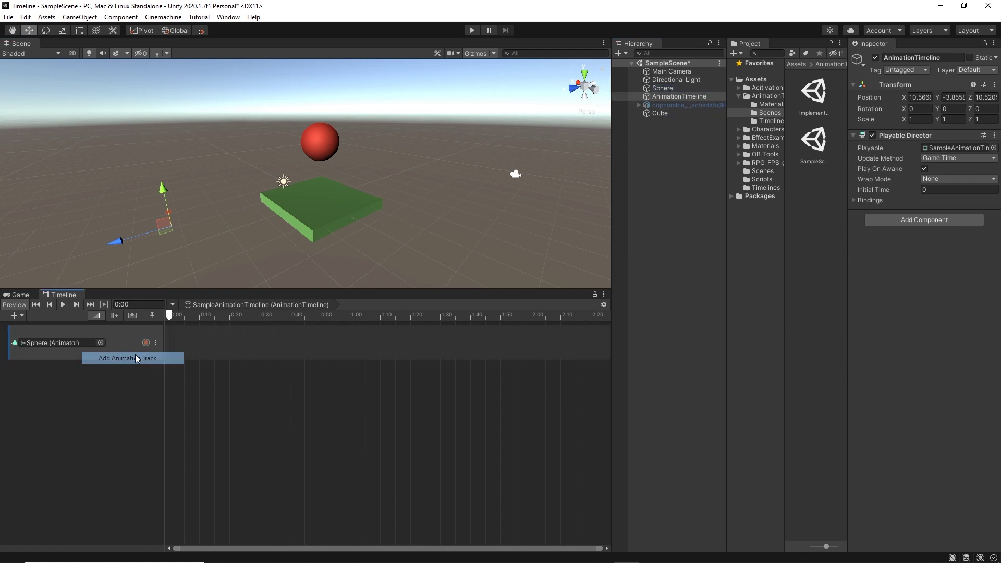
click(593, 296)
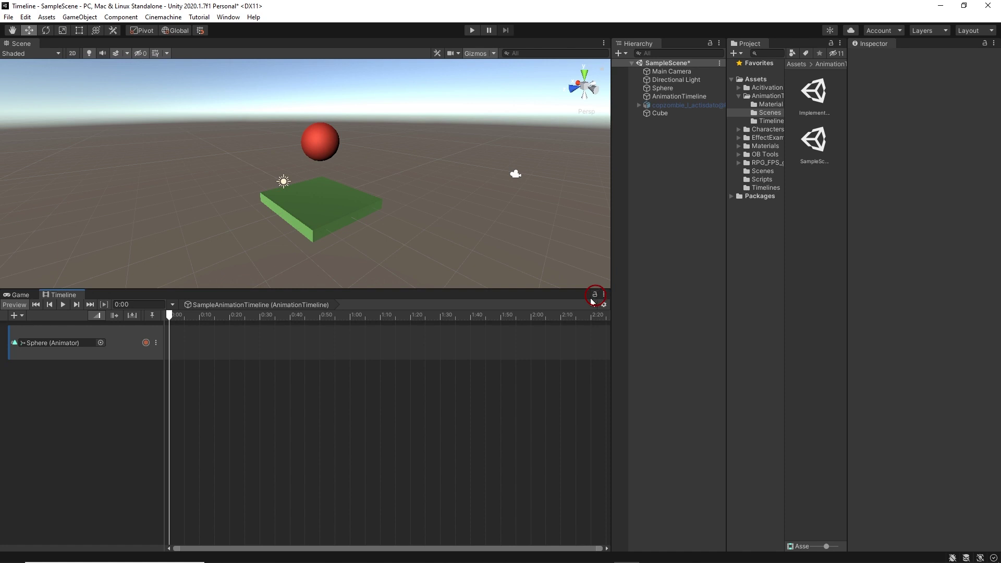
Step: Select the Sphere and start recording on its track with the playhead at 0:00
click(667, 87)
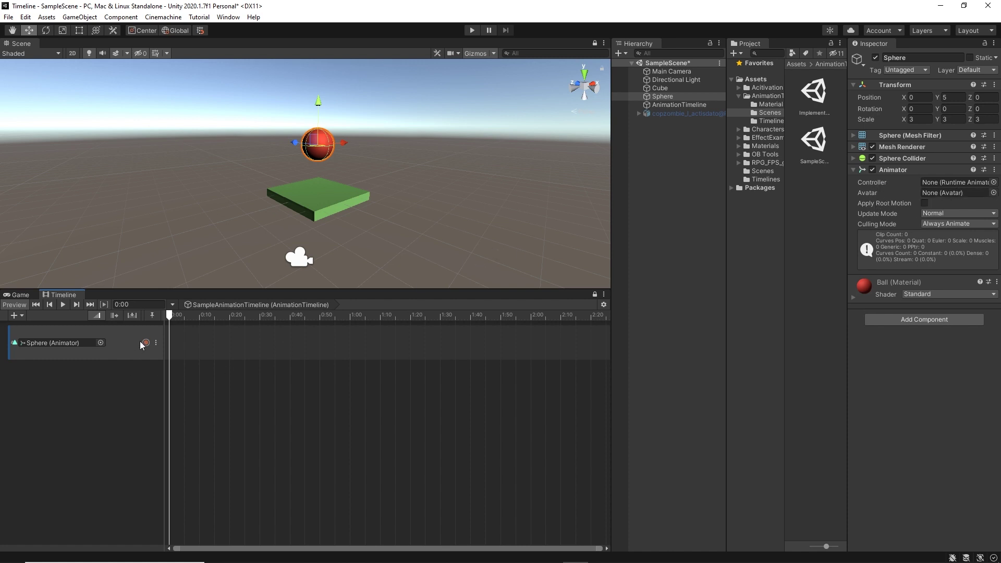
click(177, 317)
mouse_move(177, 319)
mouse_down()
mouse_move(204, 316)
mouse_move(168, 316)
mouse_up()
click(147, 342)
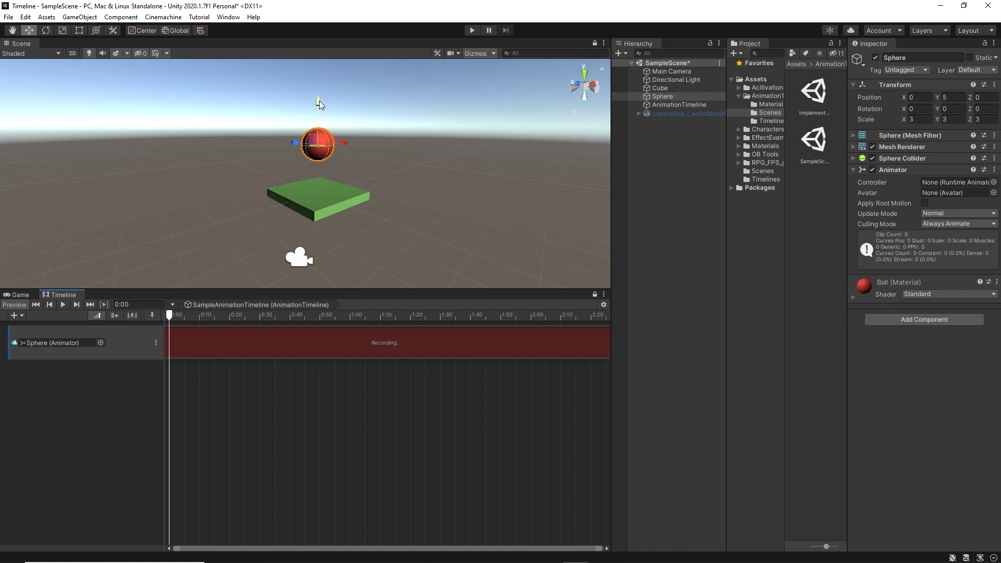
drag(318, 101, 319, 112)
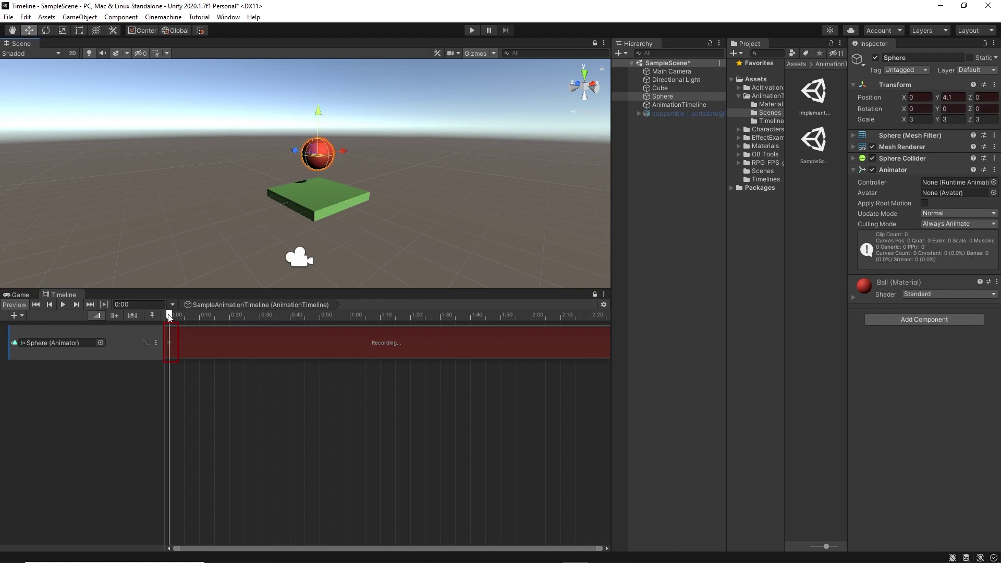
drag(168, 315, 139, 316)
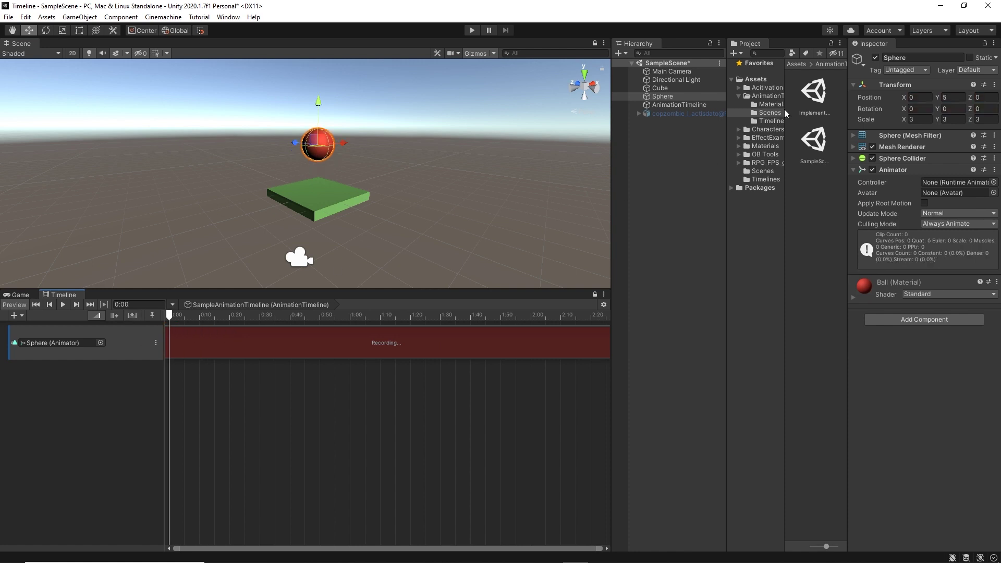
Step: Key the Sphere's position at 0:00, raise it to about Y 7.94 later, and play back
right_click(874, 99)
click(895, 130)
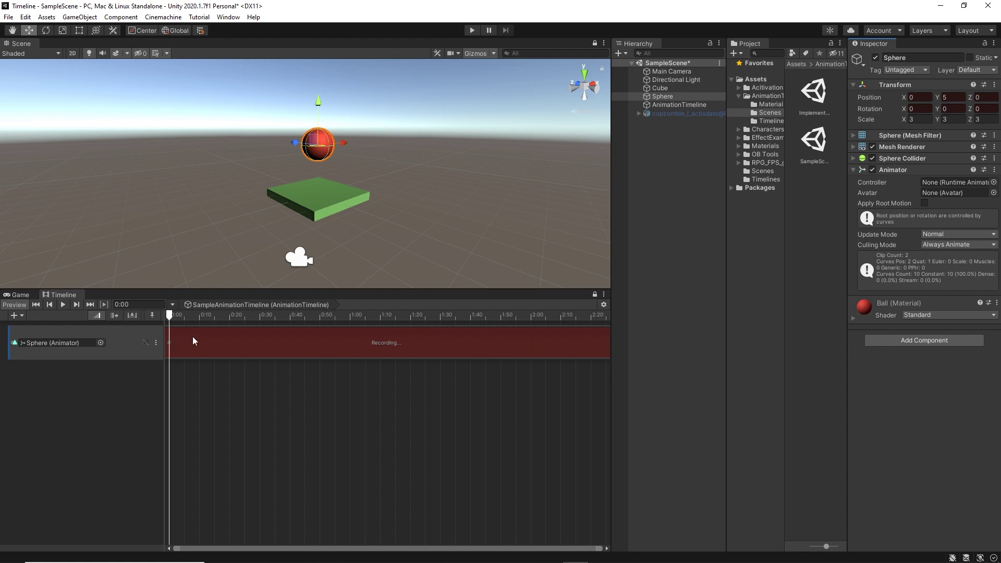
drag(171, 315, 350, 324)
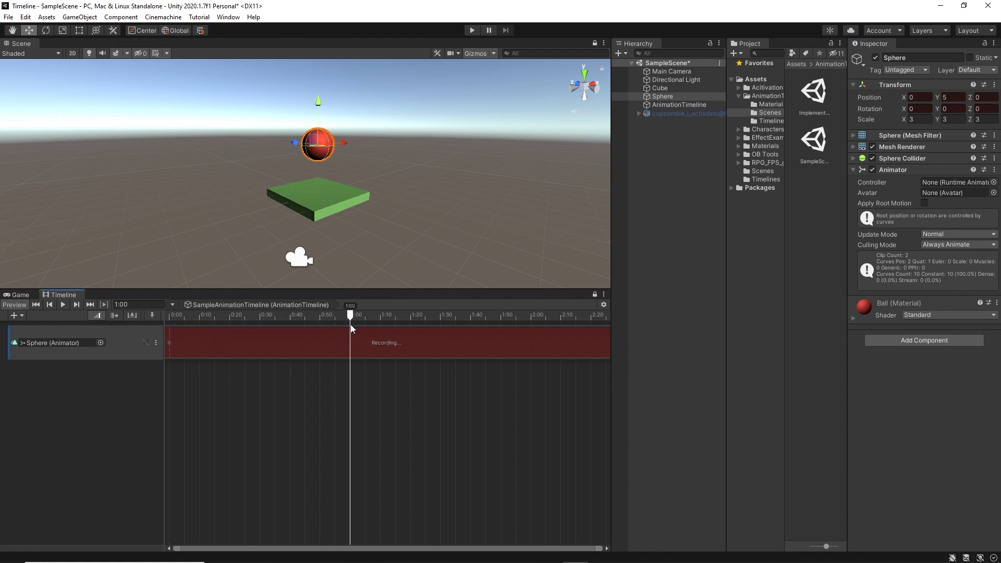
drag(317, 98, 317, 69)
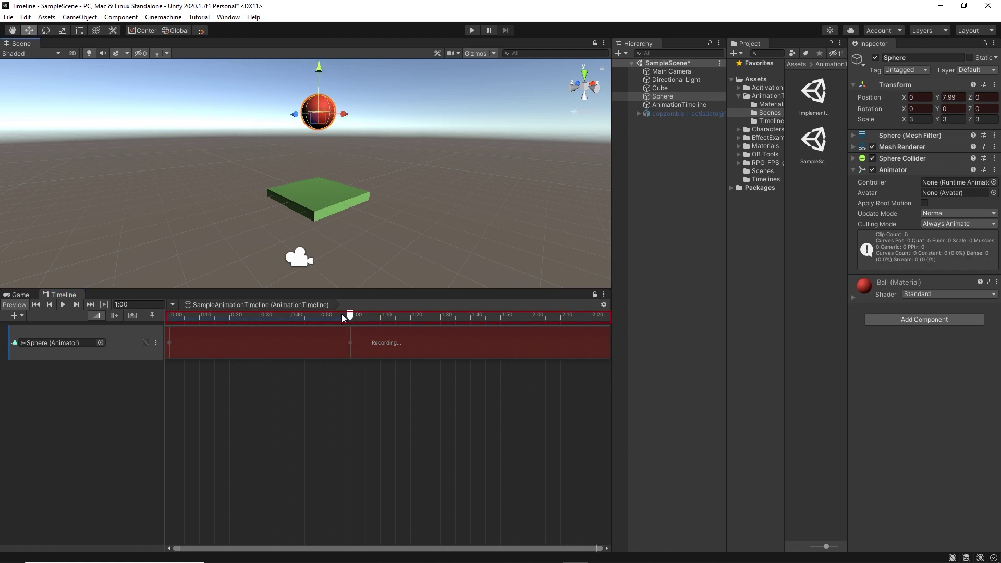
drag(346, 315, 118, 315)
click(62, 304)
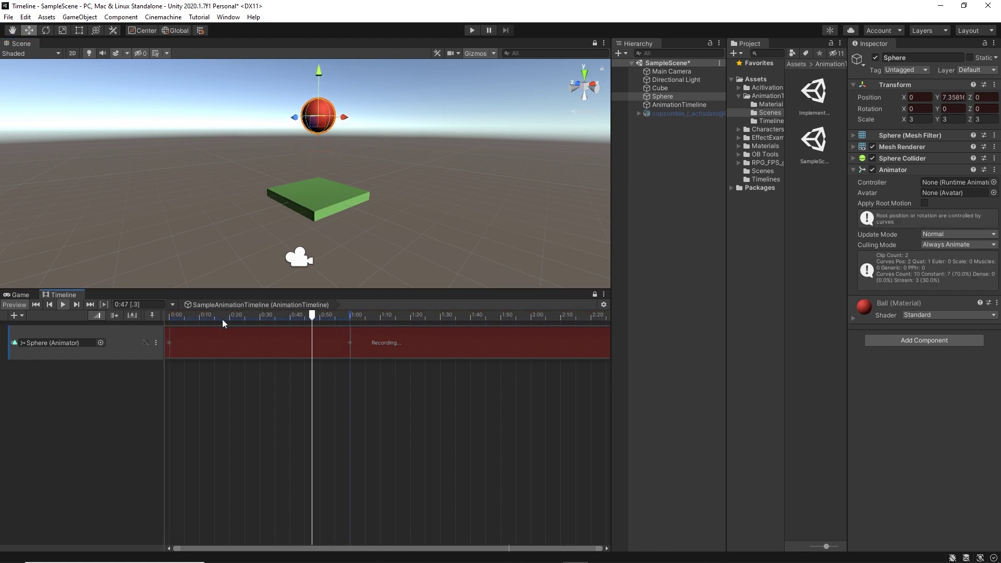
key(ctrl+z)
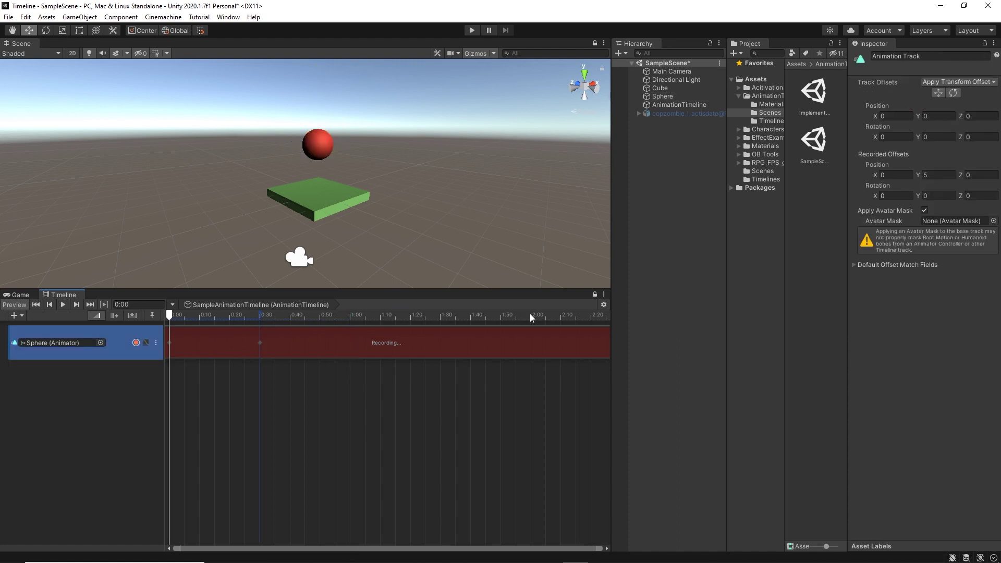
click(603, 305)
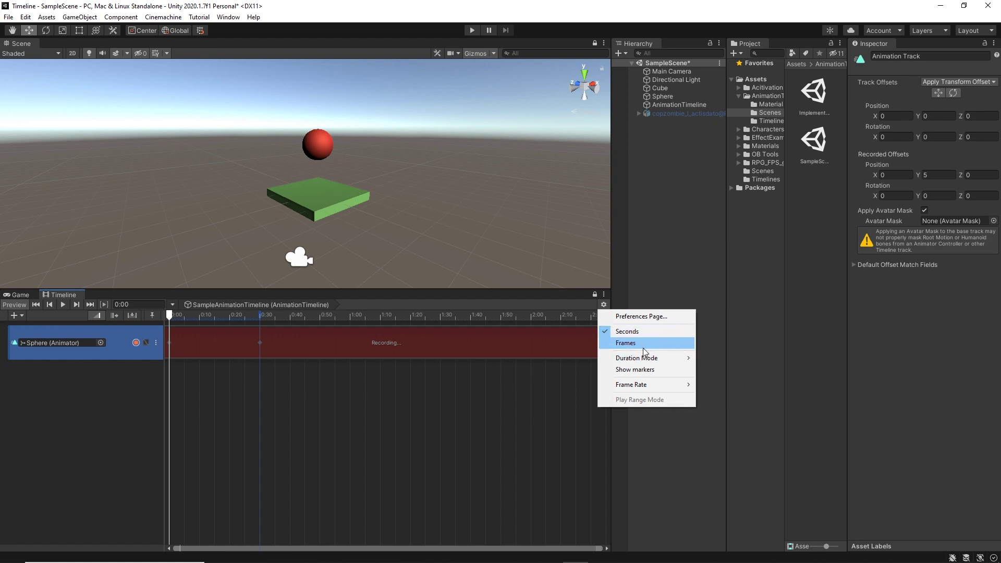
click(501, 442)
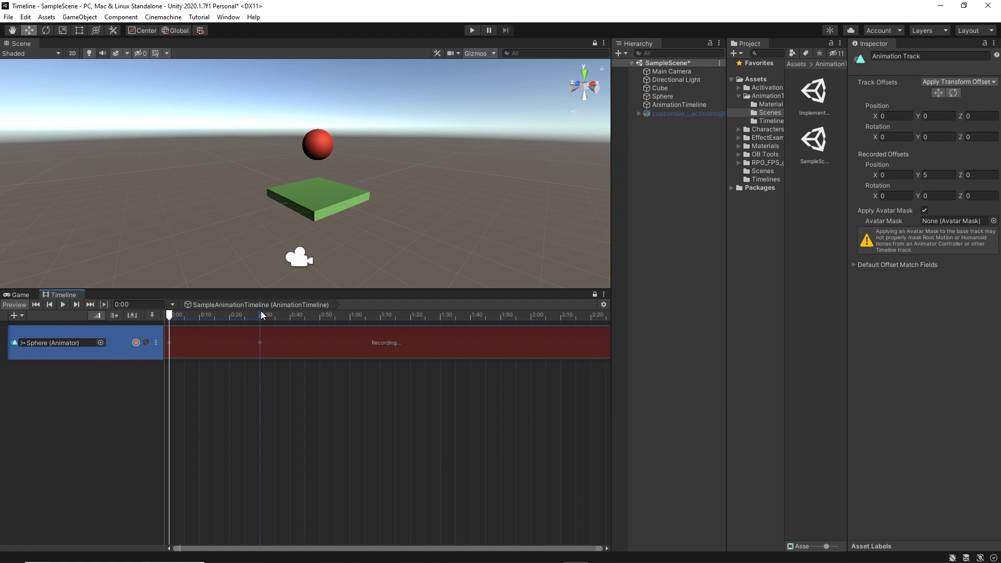
click(146, 342)
drag(257, 365, 284, 376)
key(ctrl+z)
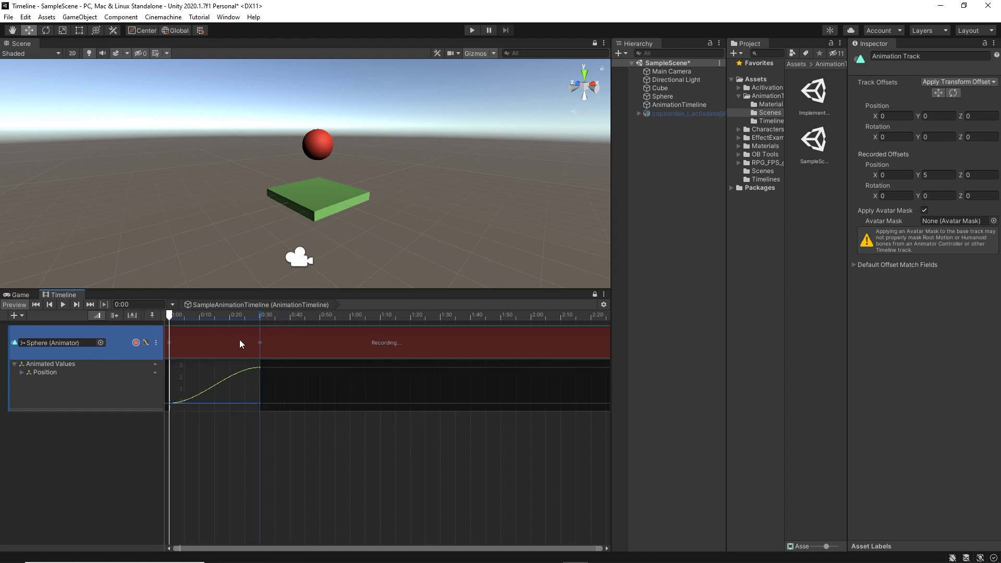
double_click(317, 342)
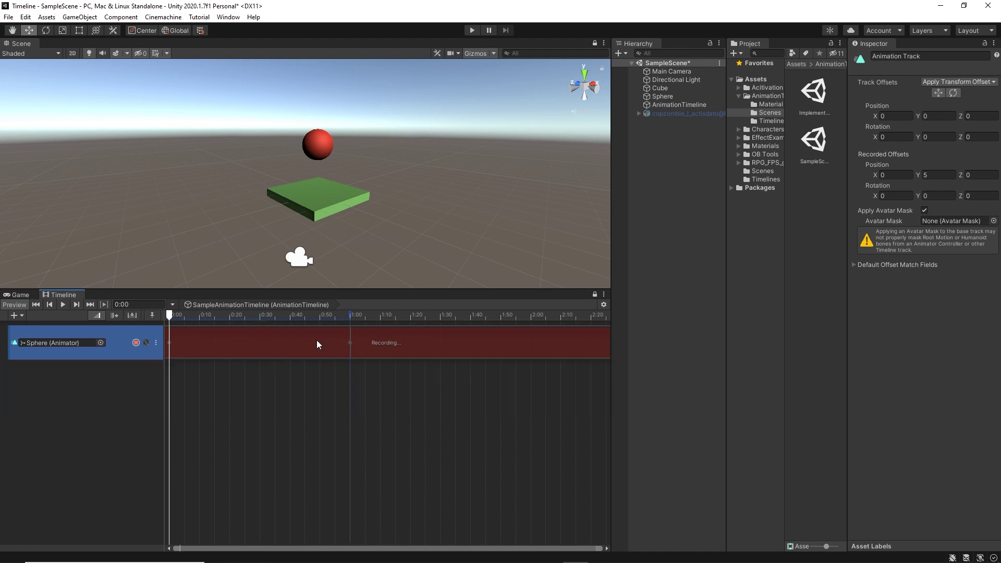
click(461, 235)
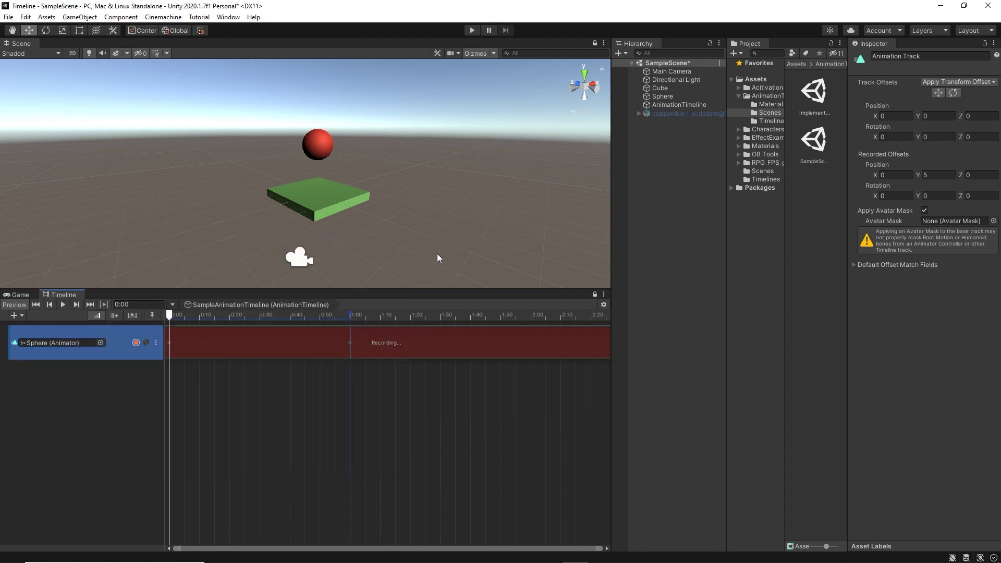
Step: Inspect the Sphere track's keys in the Animation window's Dopesheet and Curves views
right_click(120, 337)
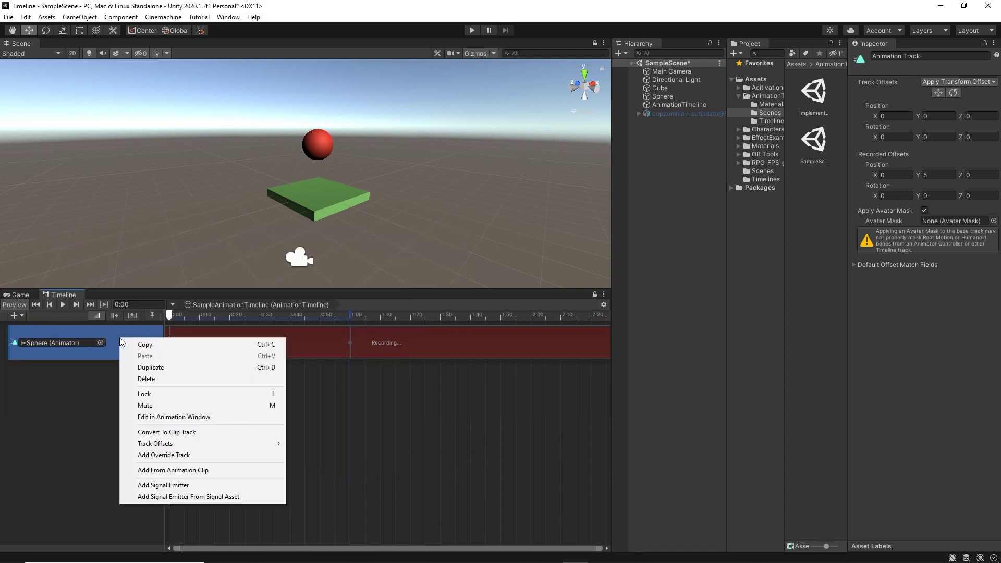
click(197, 416)
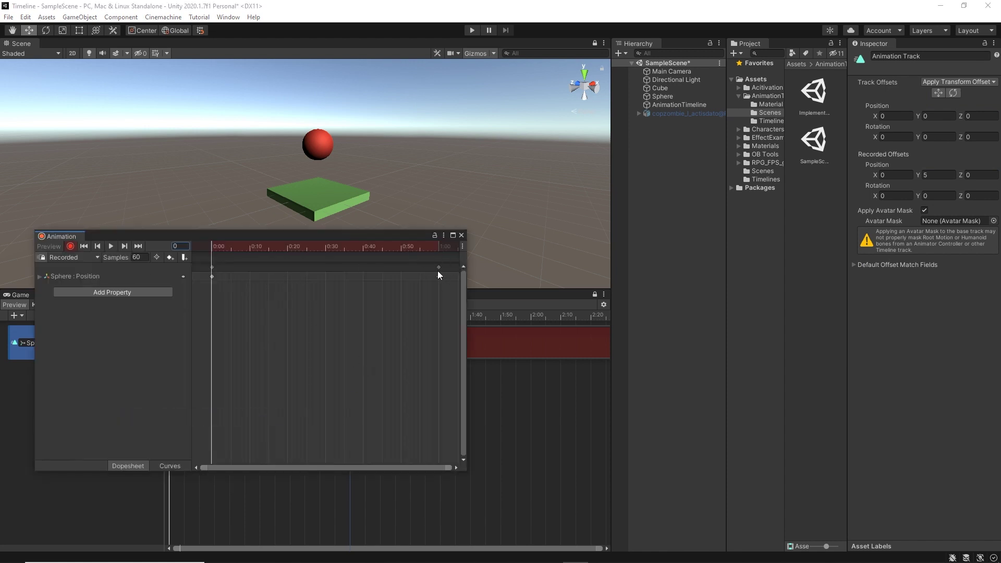
drag(439, 267, 436, 270)
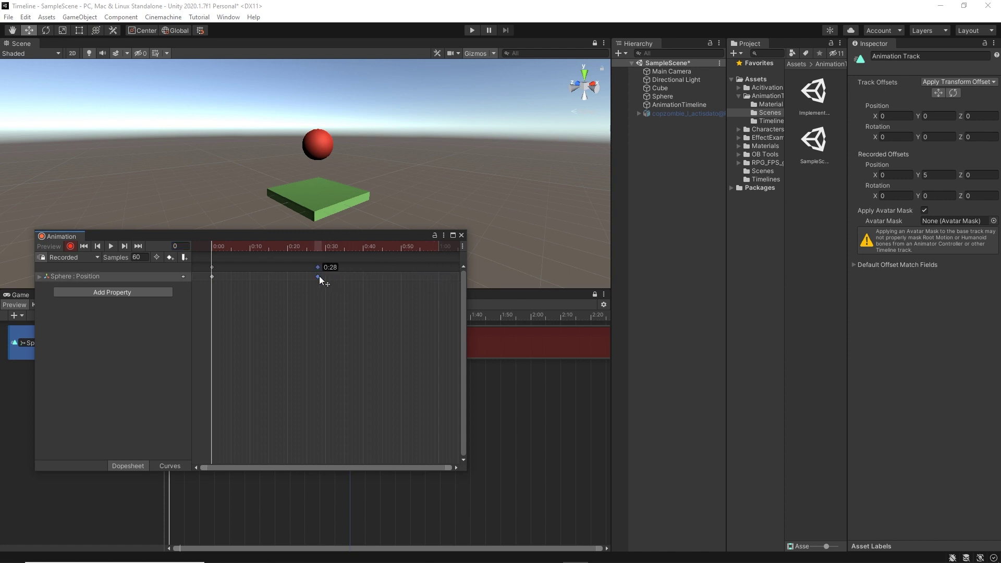
drag(319, 276, 439, 276)
click(170, 465)
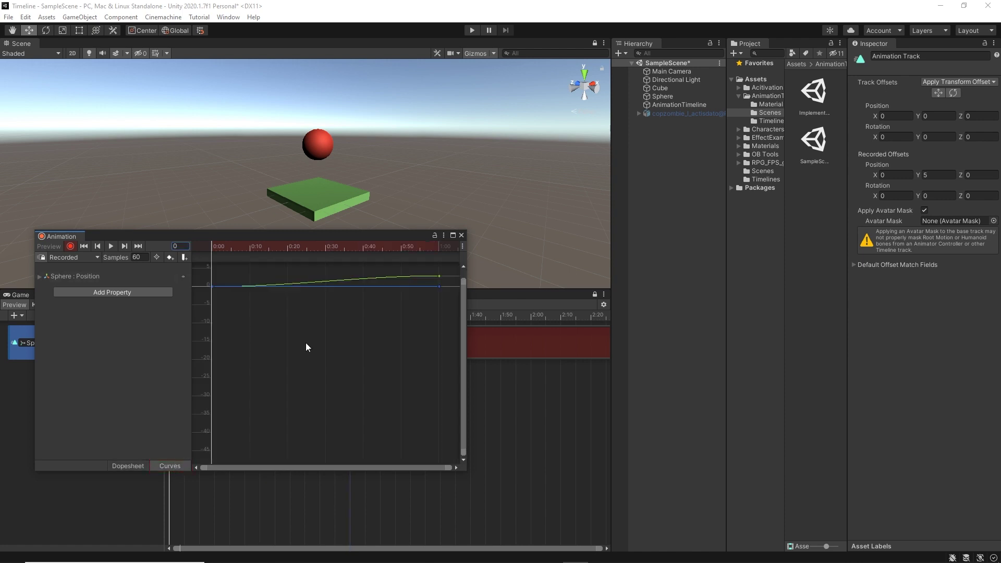
click(461, 235)
Step: Stop recording on the Sphere track and toggle its curve view
click(136, 342)
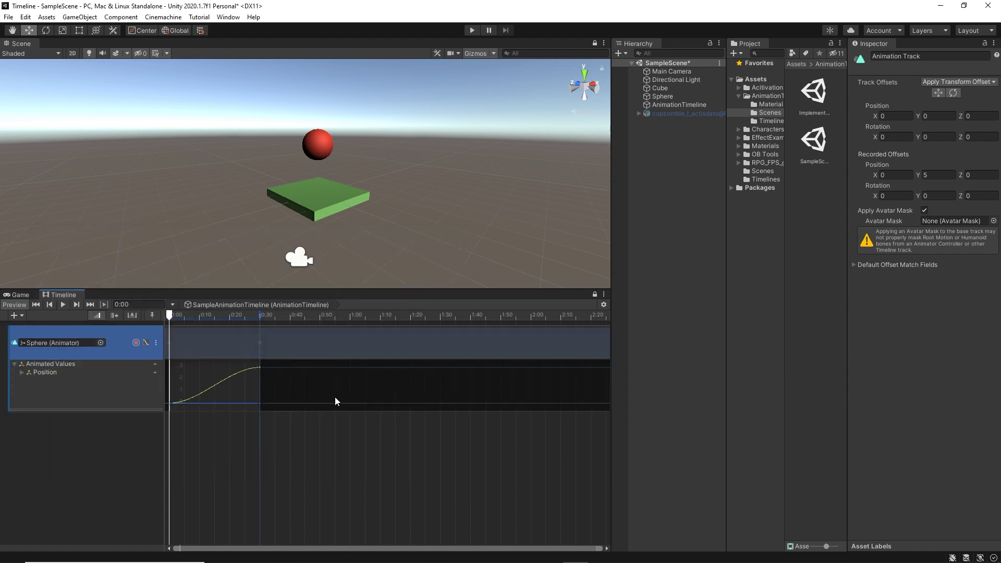
click(146, 342)
click(146, 342)
click(146, 342)
Step: Convert the Sphere track's recording into the Recorded clip and move it to run 0:30–1:00
right_click(120, 337)
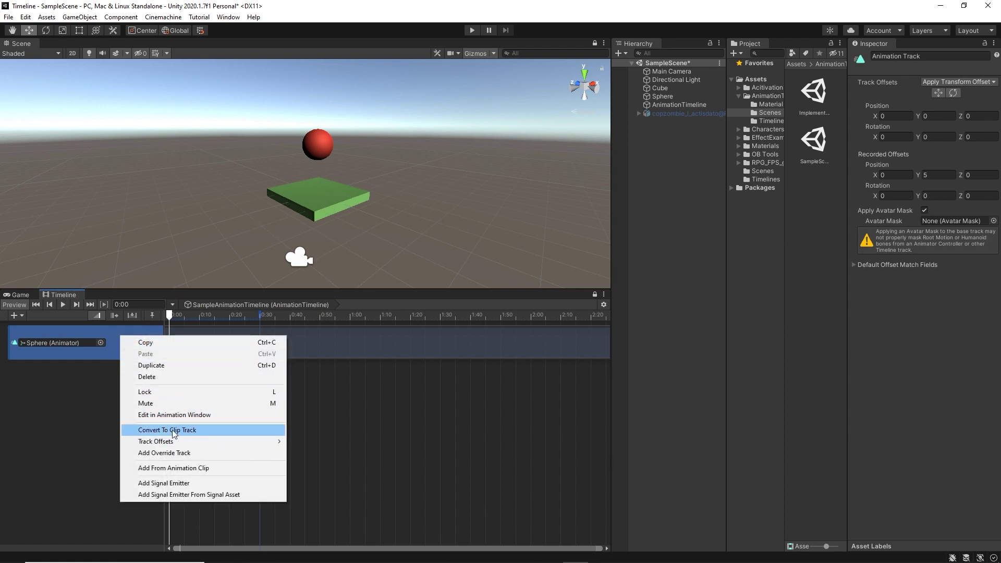
click(201, 430)
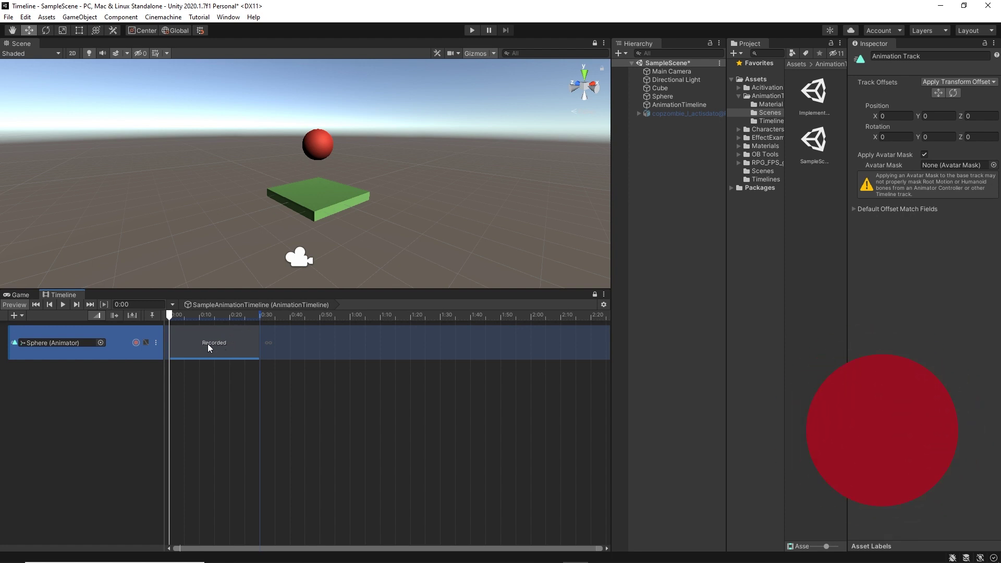
drag(207, 343, 286, 344)
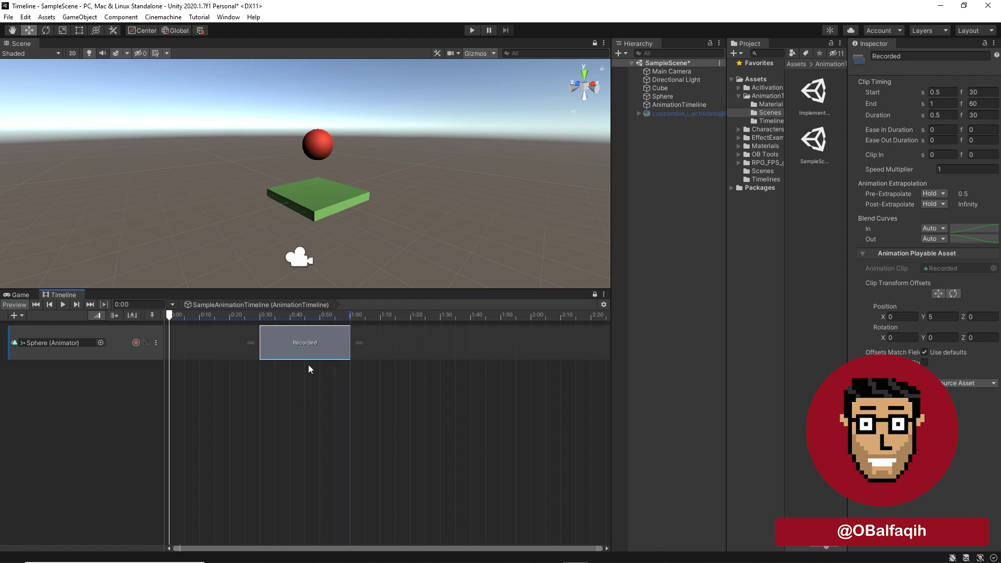
key(space)
key(space)
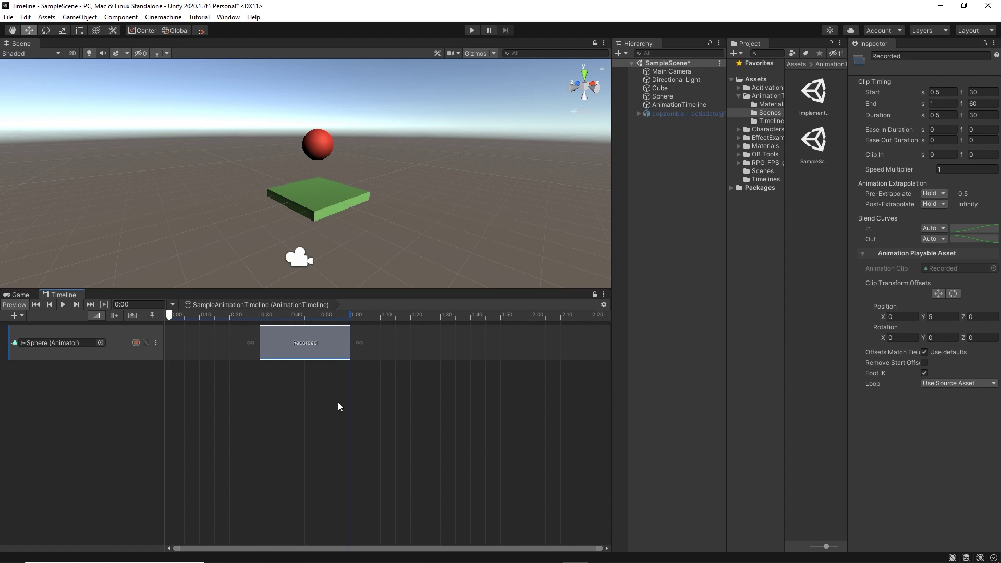
Step: Set the Recorded clip's Pre-Extrapolate to Loop, then Ping Pong, previewing each
key(space)
click(942, 194)
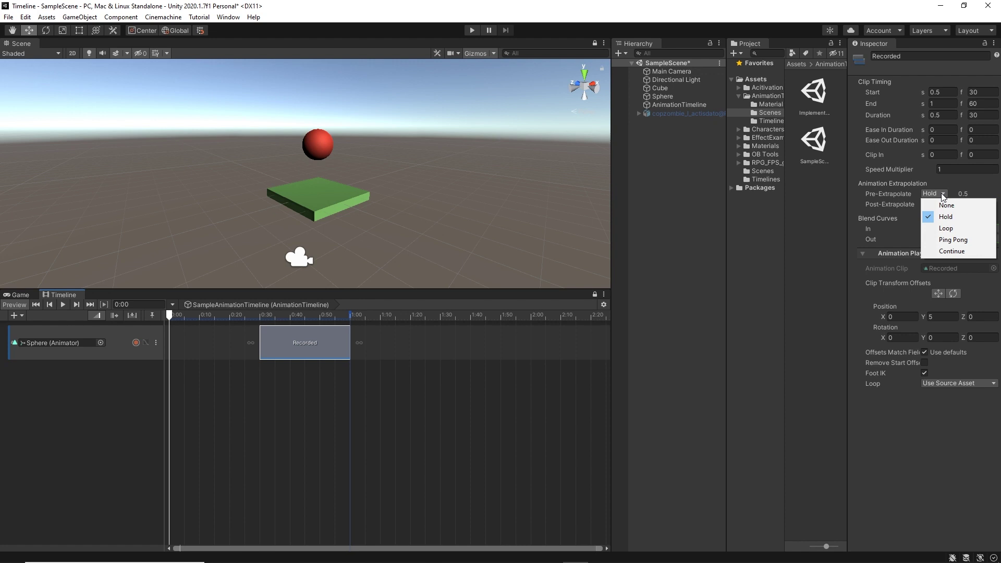
click(945, 228)
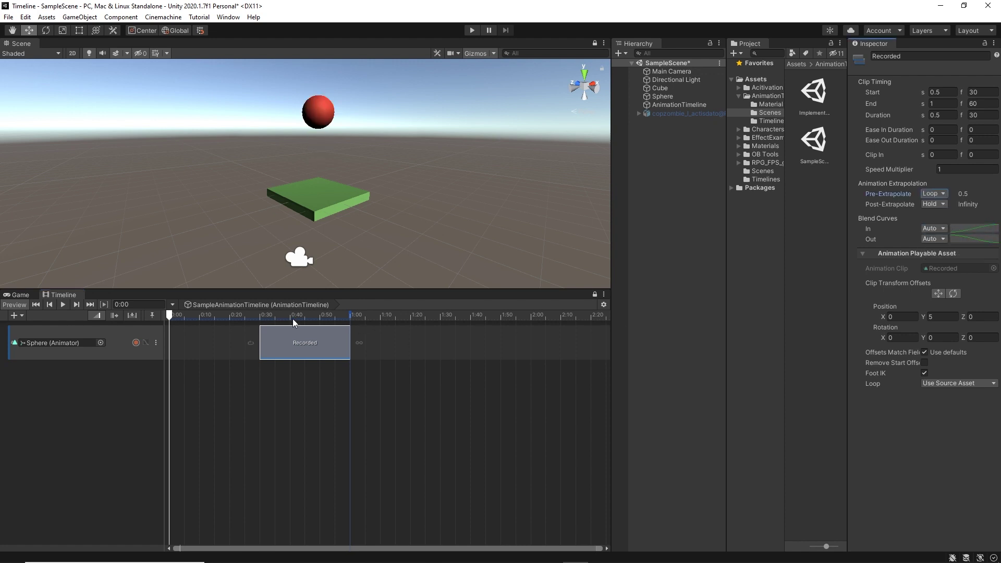
key(space)
click(932, 193)
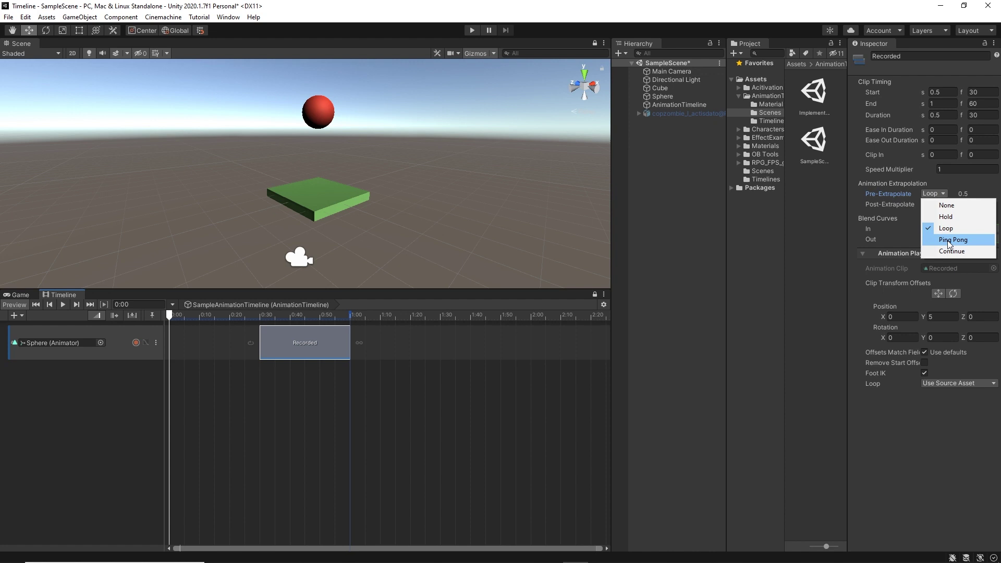
click(946, 240)
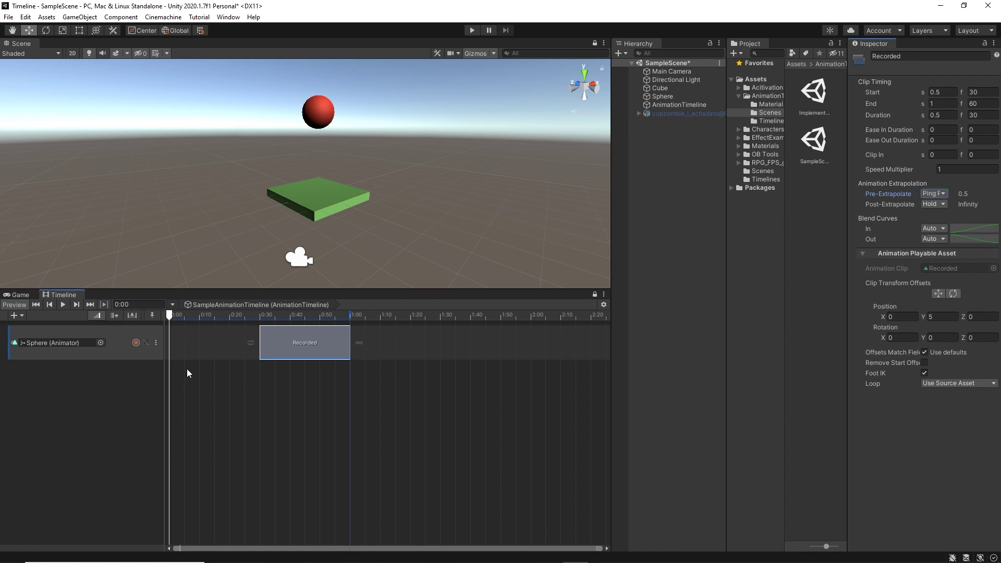
click(62, 307)
Step: Set the Recorded clip's Post-Extrapolate to Ping Pong and preview the result
drag(263, 333, 264, 344)
drag(328, 315, 459, 344)
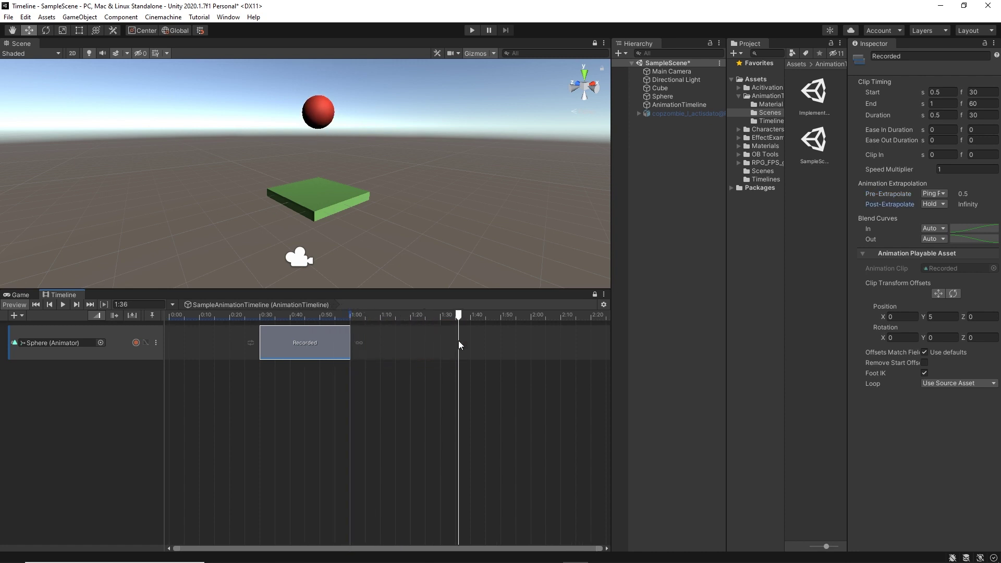
click(932, 205)
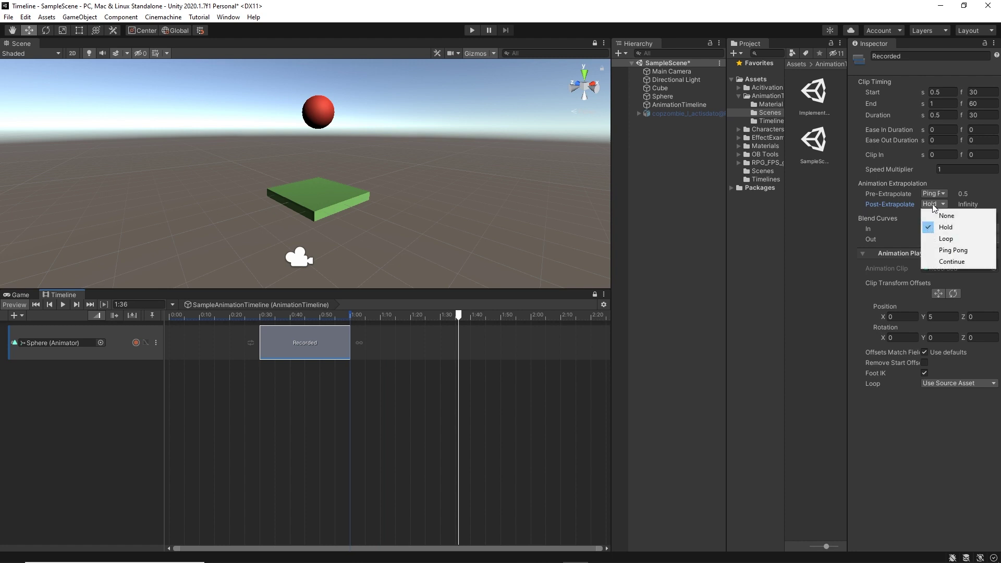
click(956, 250)
drag(388, 312, 369, 326)
key(space)
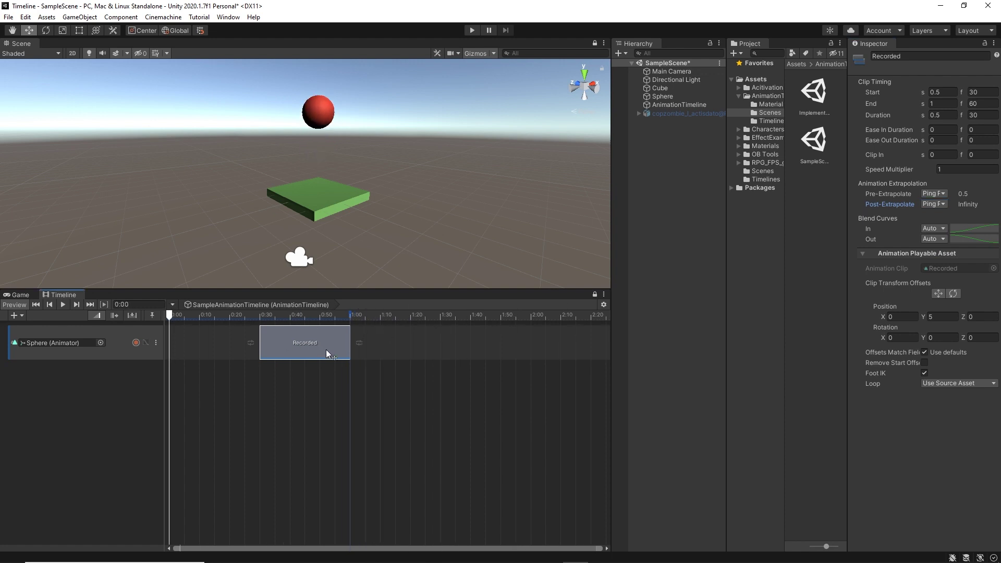
key(space)
Step: Add an animation track bound to the Cube
click(331, 200)
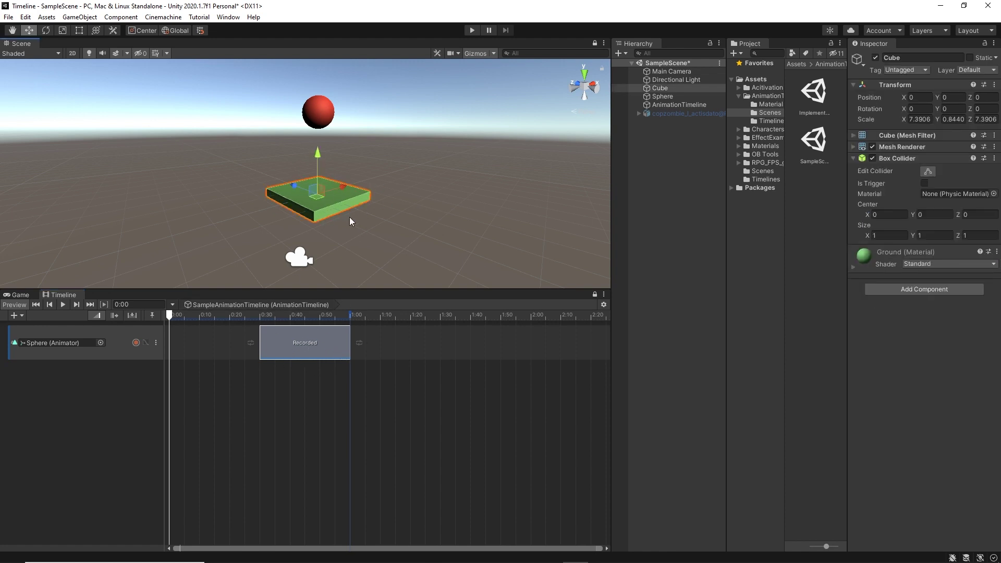
click(658, 89)
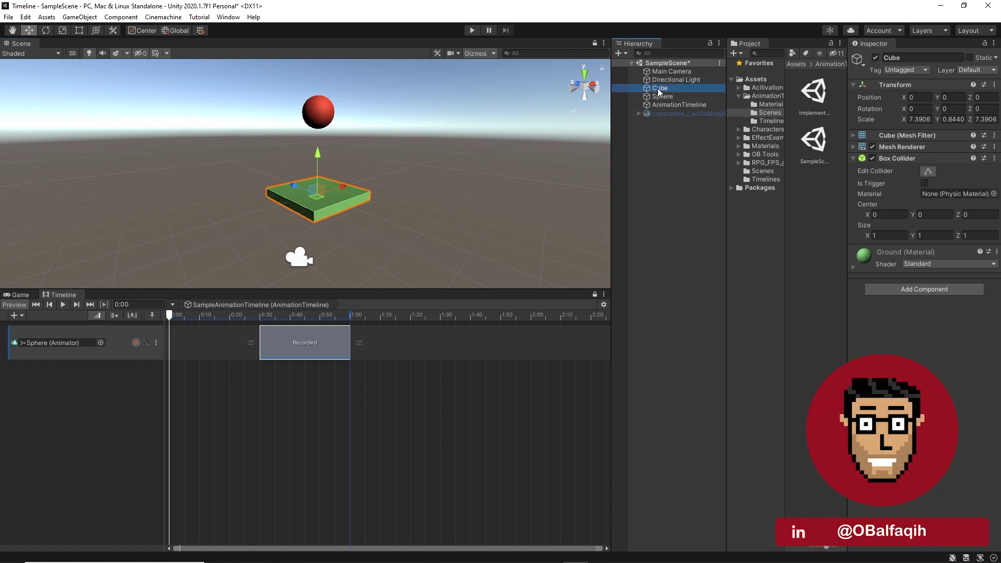
click(112, 368)
right_click(105, 386)
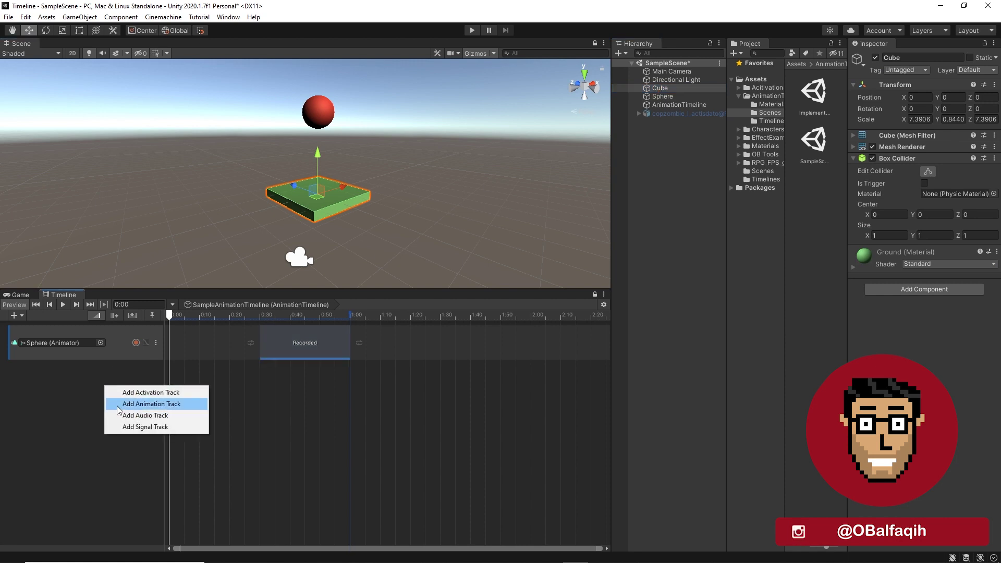
click(157, 404)
Step: Paste a copy of the Recorded clip onto the Cube track, shifted earlier to frame 16
click(326, 348)
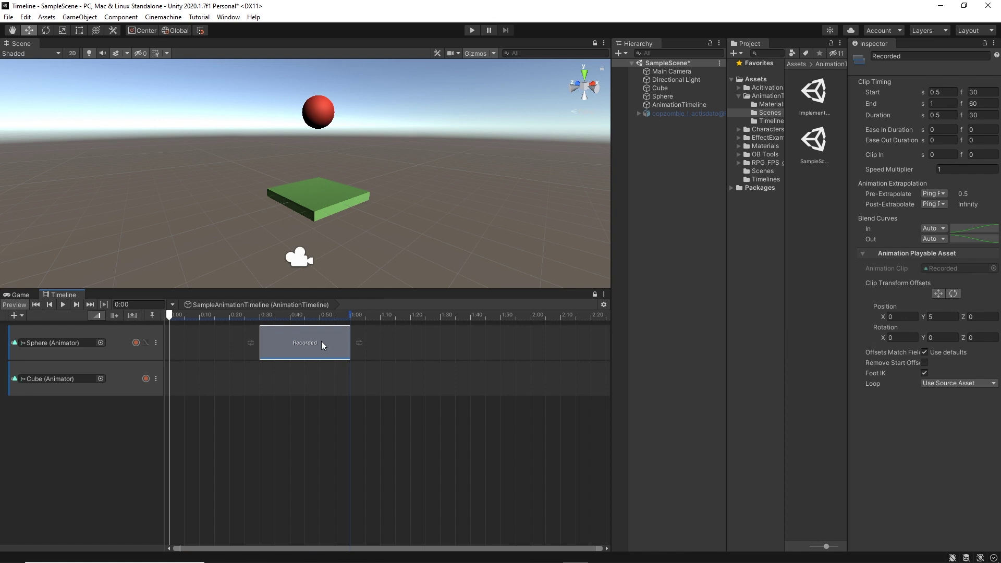
right_click(321, 340)
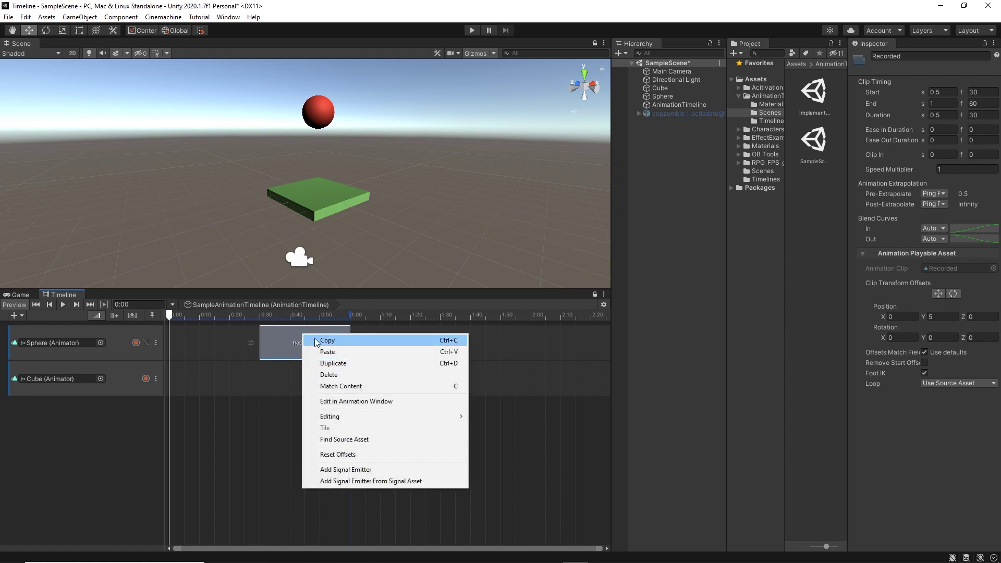
click(305, 379)
right_click(306, 384)
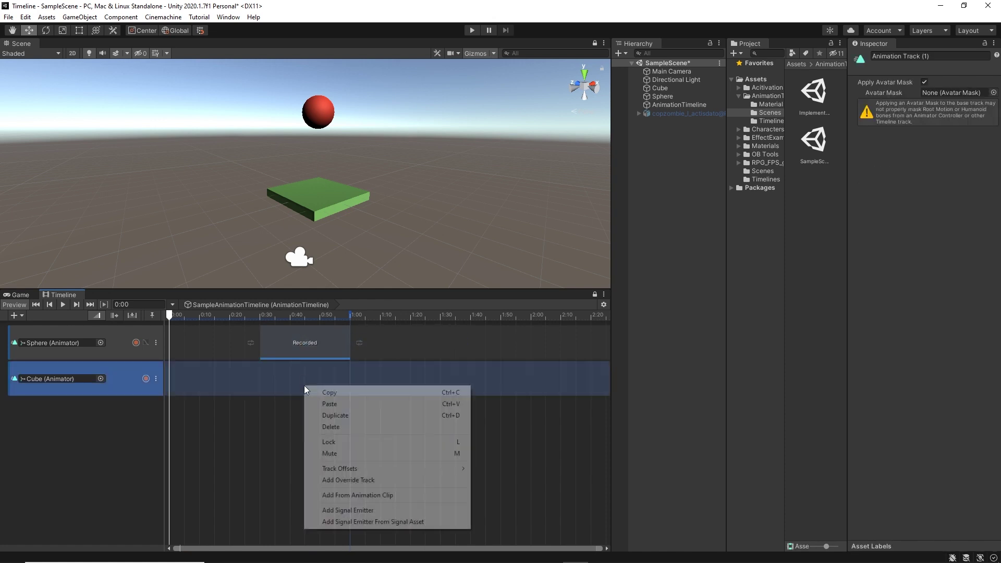
click(334, 405)
drag(341, 375, 252, 376)
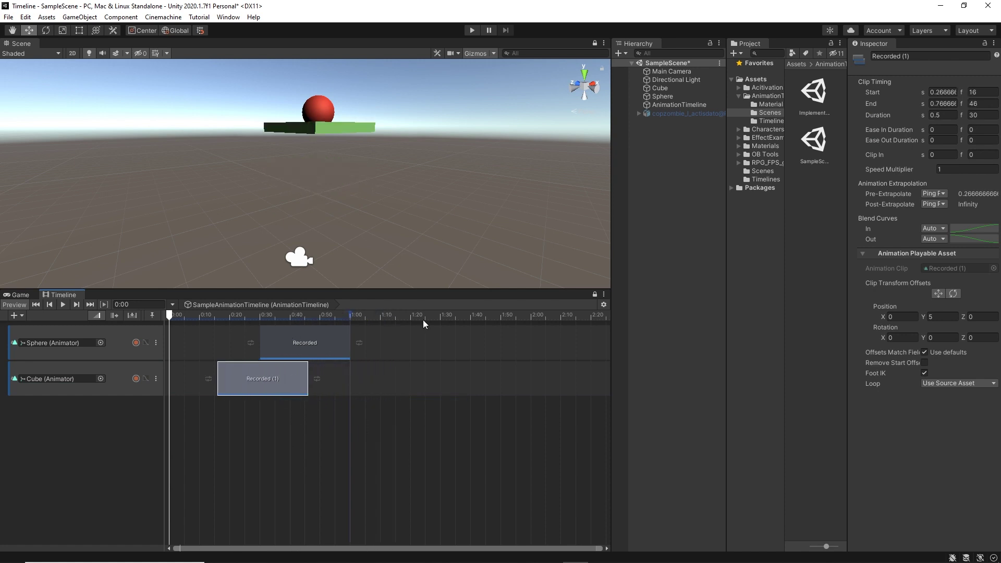
key(space)
Step: Drag the Cube down below the sphere, scrub to preview, and create an empty GameObject
click(327, 128)
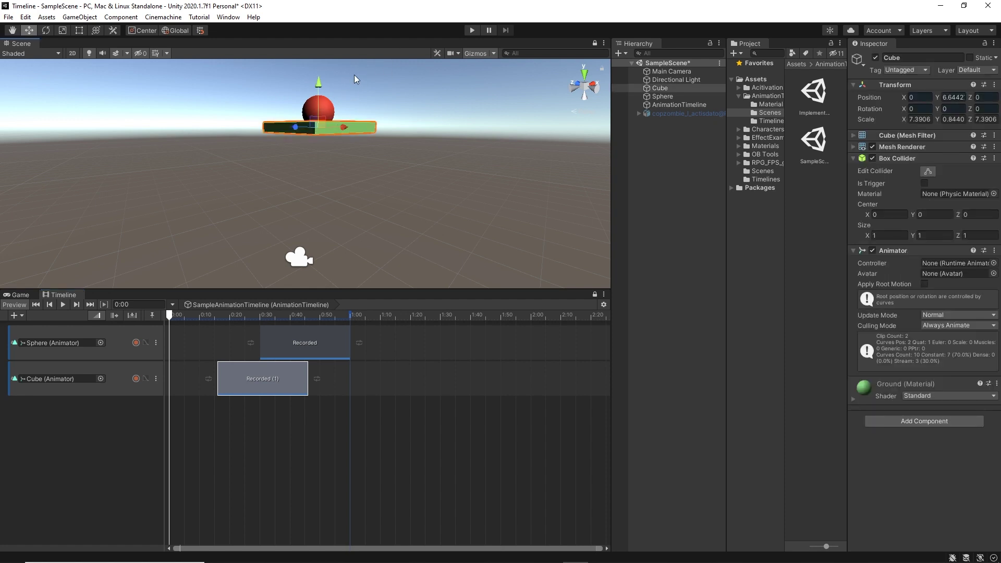
drag(317, 81, 317, 123)
drag(170, 316, 152, 340)
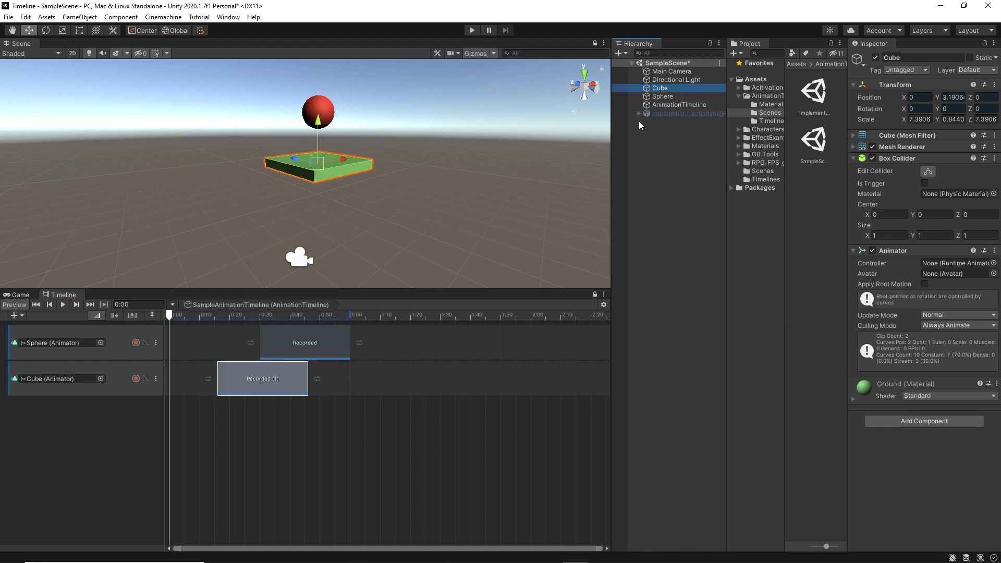
key(ctrl+shift+n)
Step: Reset the empty GameObject, parent the Cube to it, move it to X 17.81, then undo the trial
right_click(911, 82)
click(933, 90)
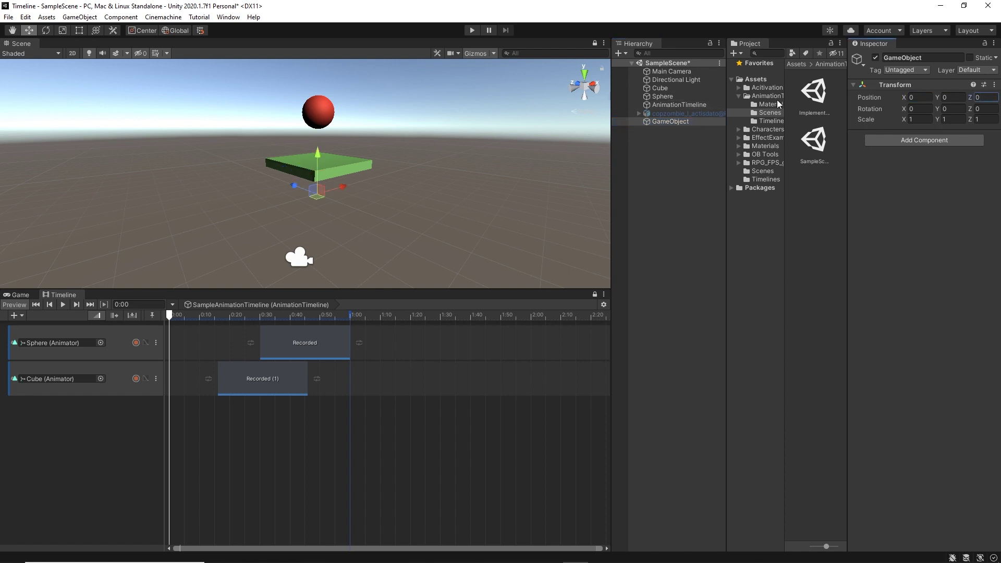
click(663, 88)
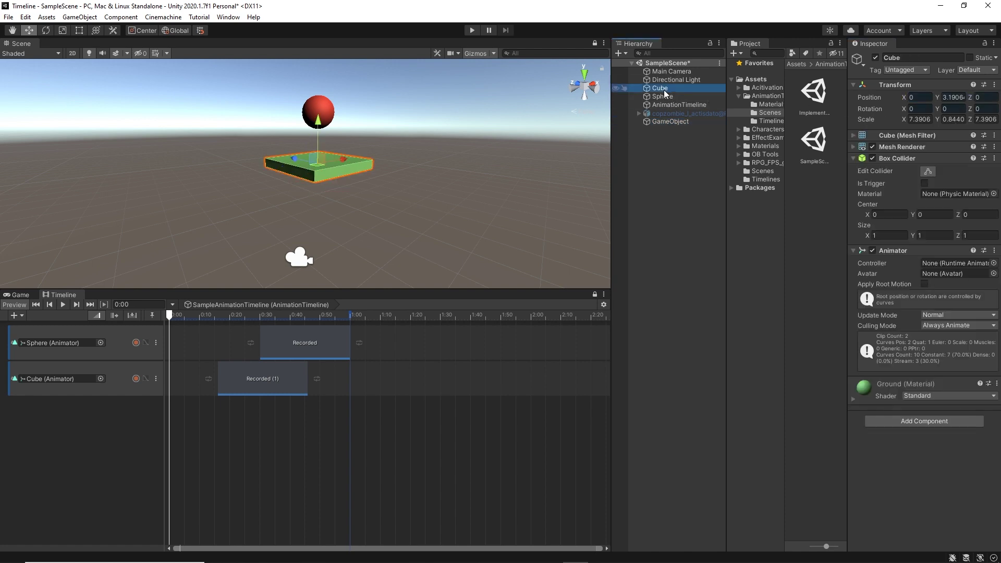
drag(661, 88, 672, 119)
click(671, 114)
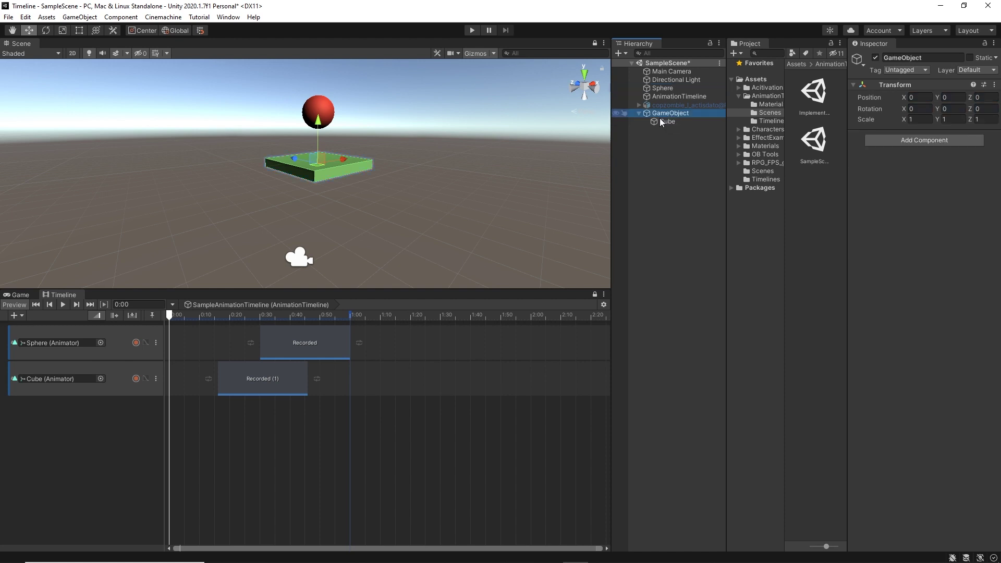
drag(340, 158, 423, 243)
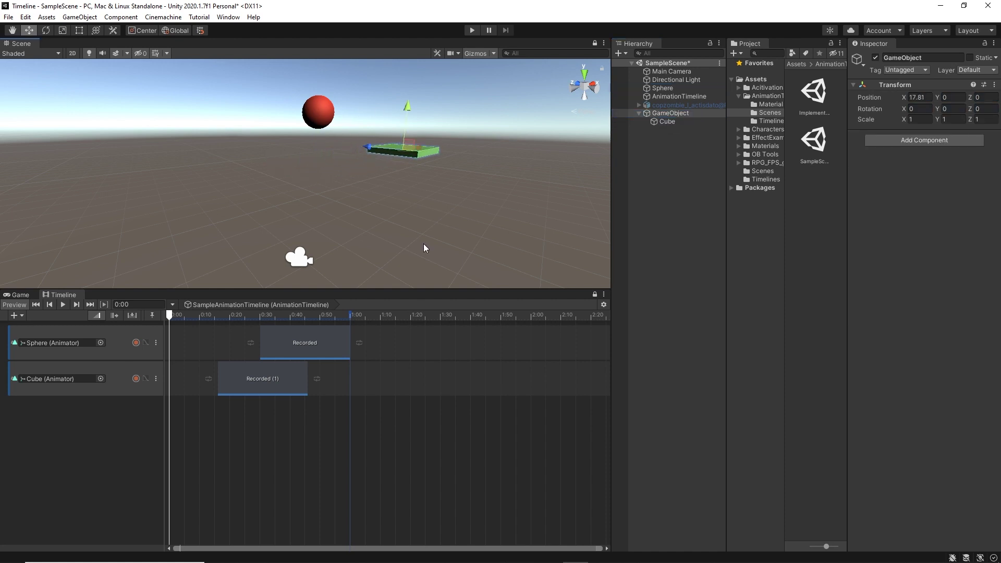
drag(168, 315, 194, 315)
key(ctrl+z)
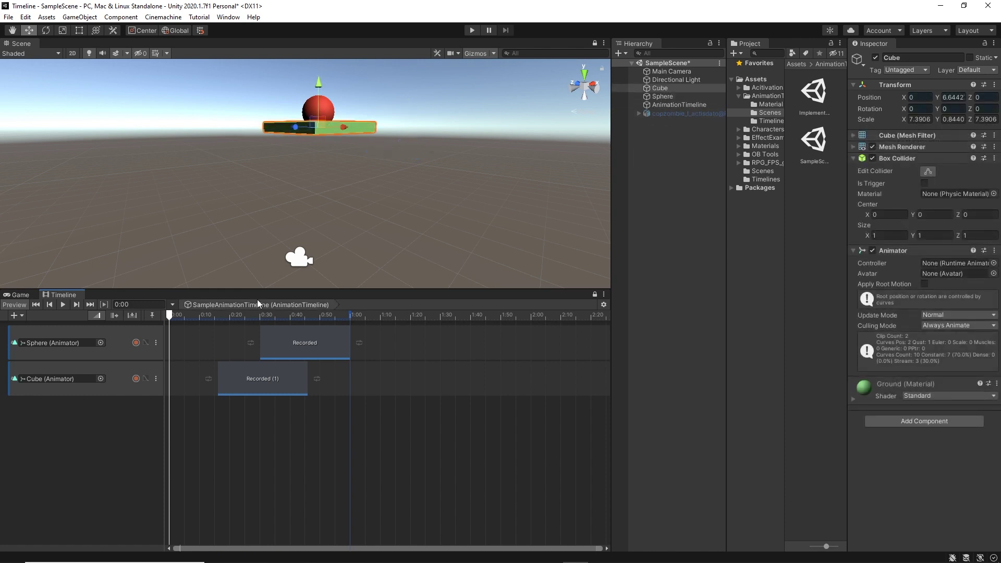
Step: Lower the Recorded (1) clip's offset Position Y from 5 to 2.61 using the Inspector and scene gizmo
click(263, 381)
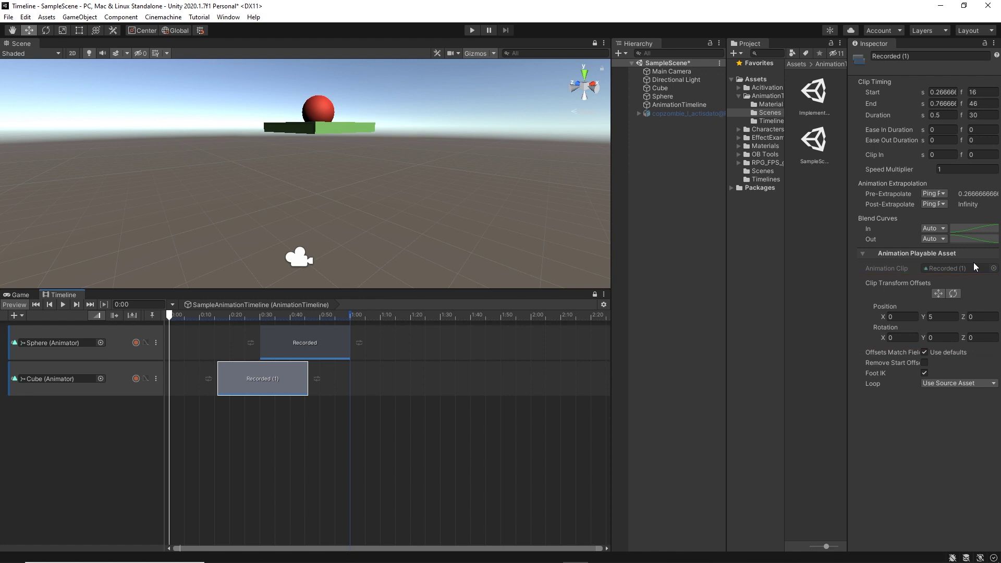
drag(923, 316, 909, 316)
click(938, 294)
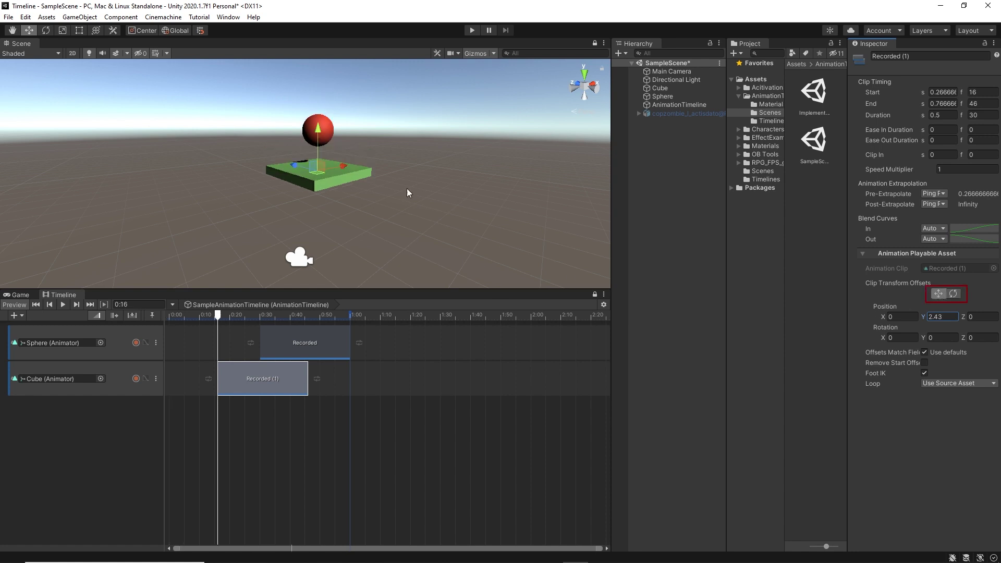
drag(314, 131, 321, 138)
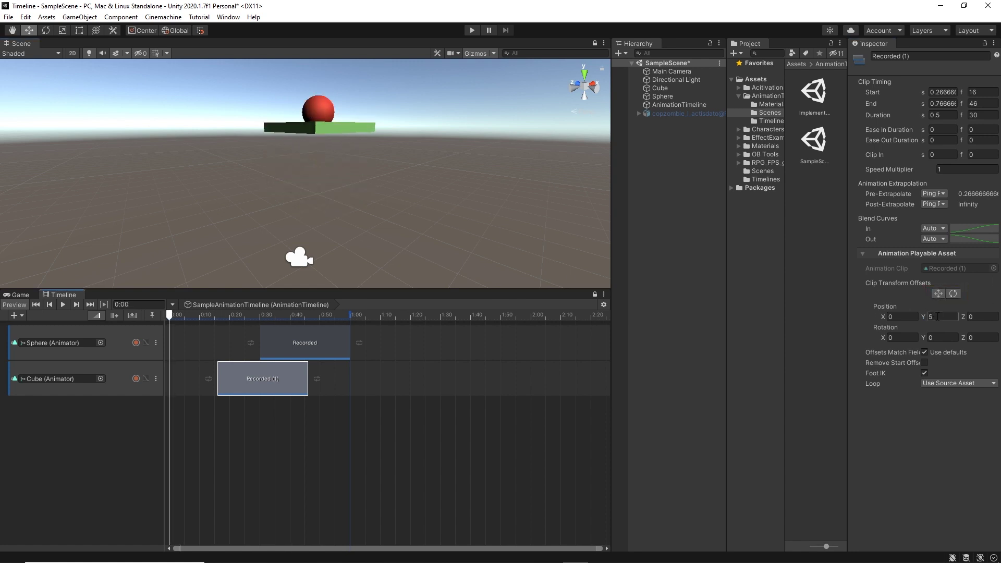
drag(922, 317, 880, 321)
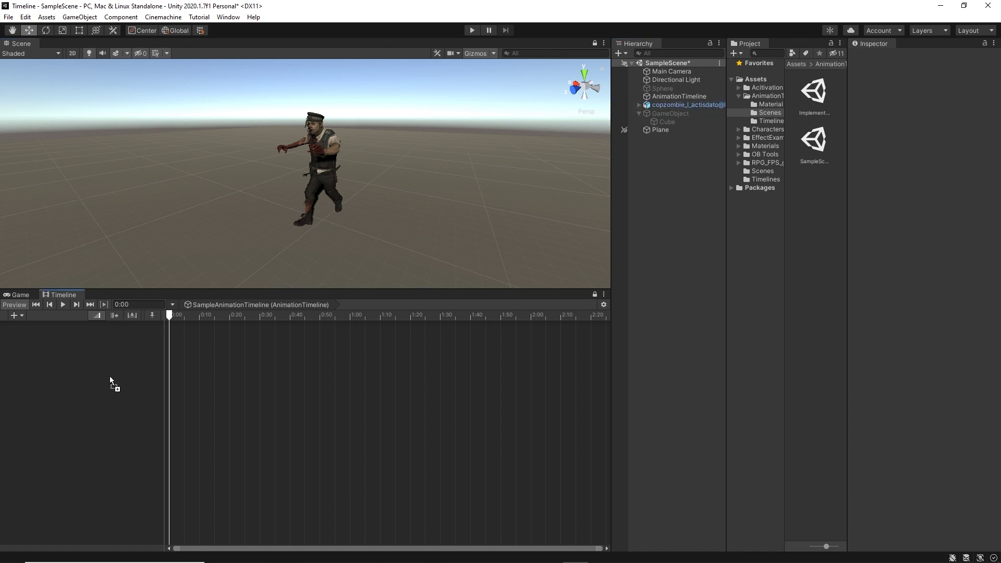
Step: Add a zombie animation track, drop the Running clip found by searching 'running', and preview it
right_click(90, 357)
click(131, 374)
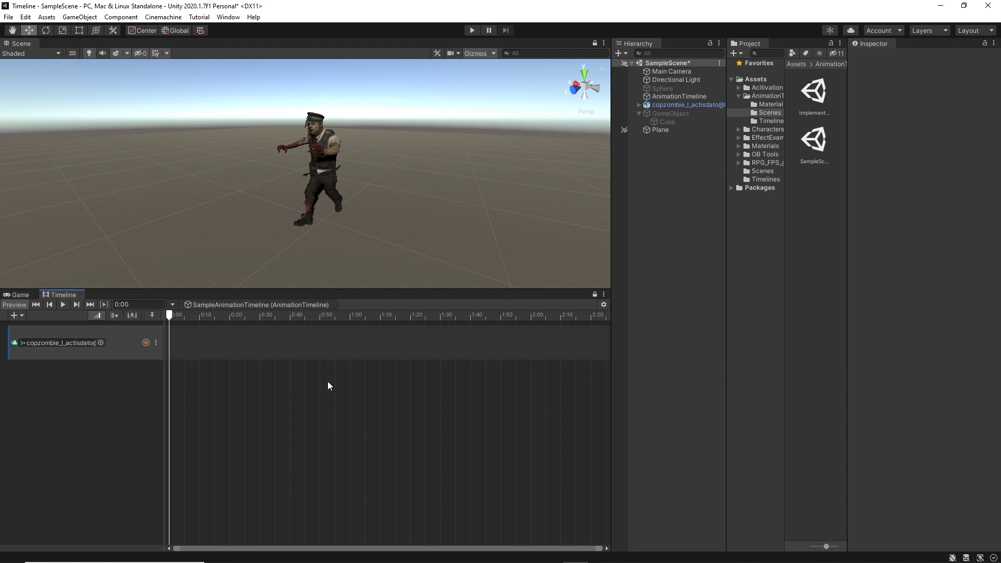
click(765, 53)
text(running)
drag(810, 494, 217, 348)
key(space)
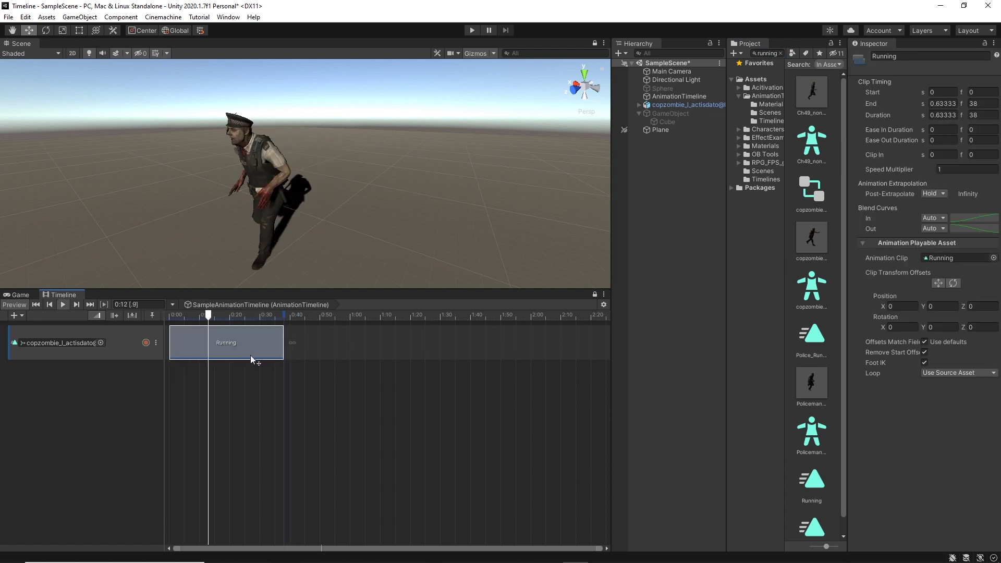
alt+drag(365, 219, 339, 203)
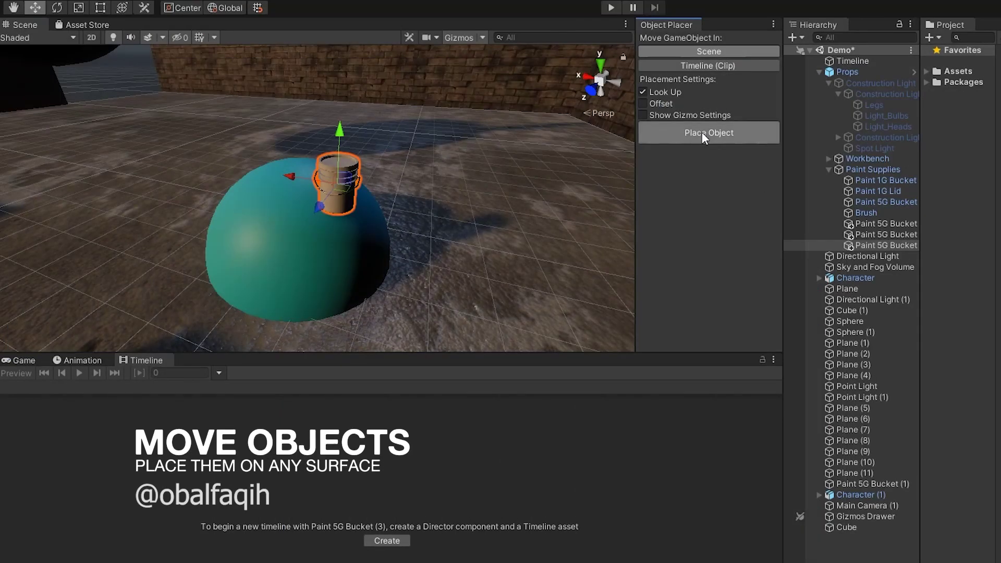
Step: Place the paint bucket and the Idle-clip police character onto the sphere's surface
click(701, 132)
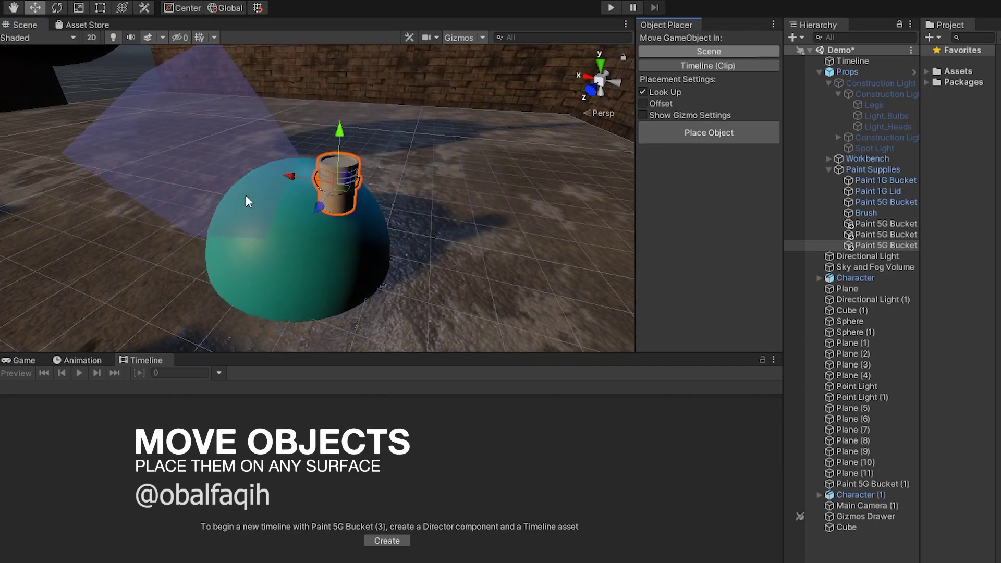
click(245, 195)
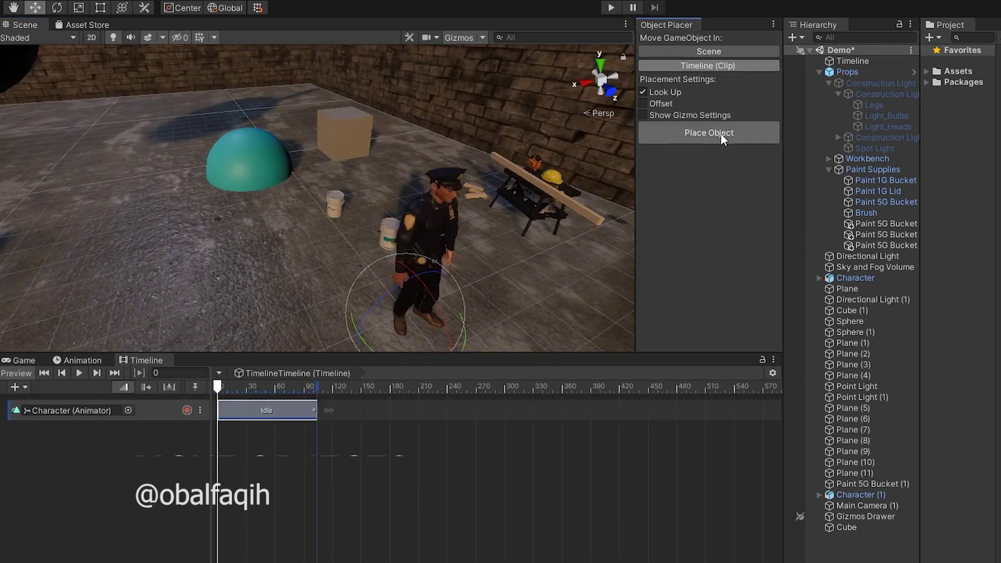
click(719, 133)
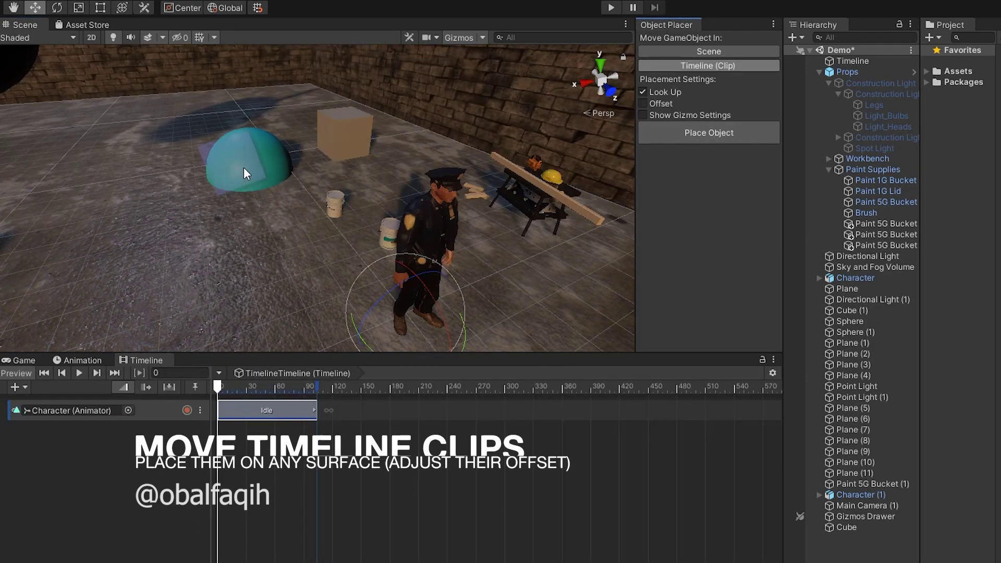
click(239, 151)
Step: Scrub the timeline to frames 16 and 30, re-placing the character, to show the zombie's Running clip
drag(218, 387, 234, 386)
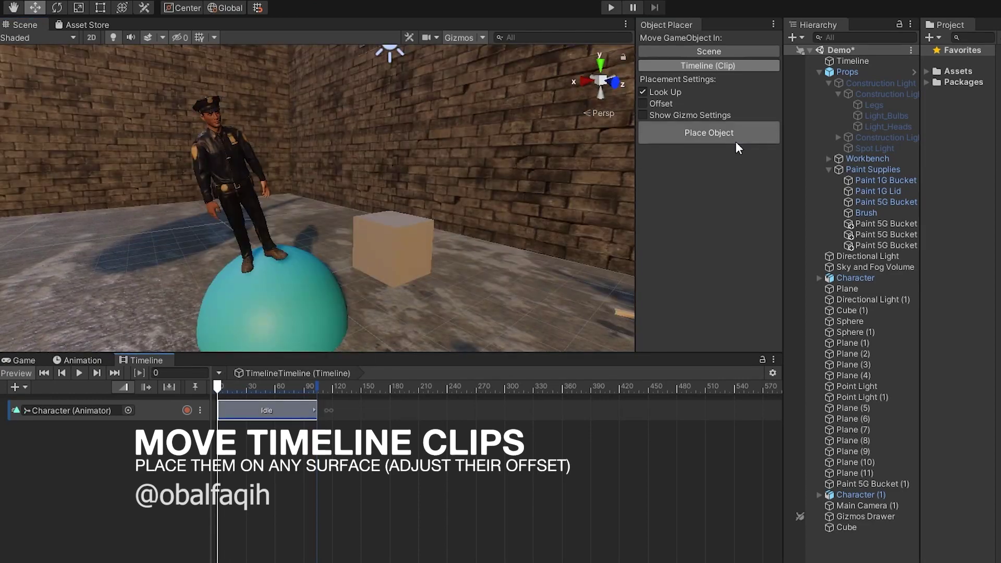
click(729, 136)
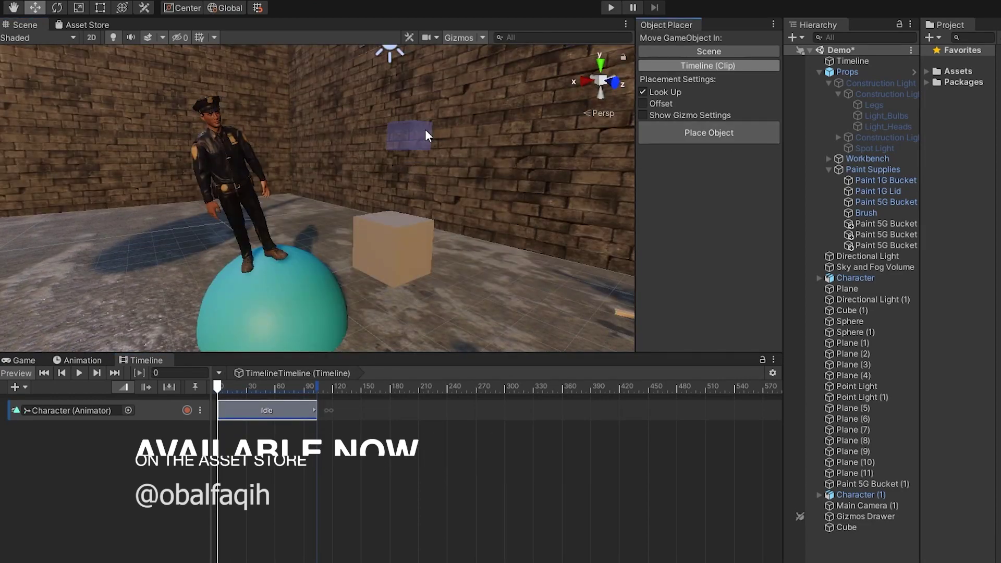
click(484, 99)
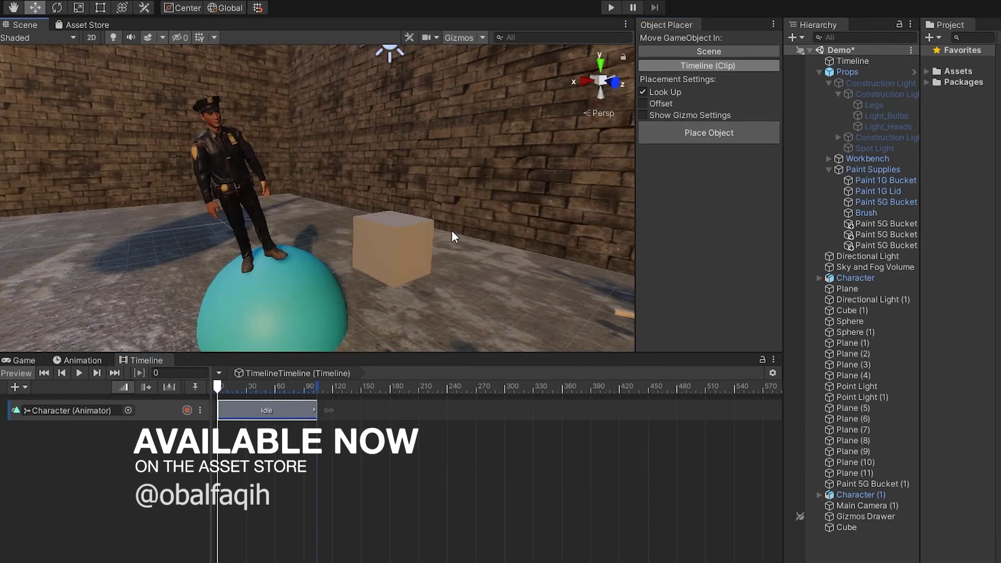
click(248, 386)
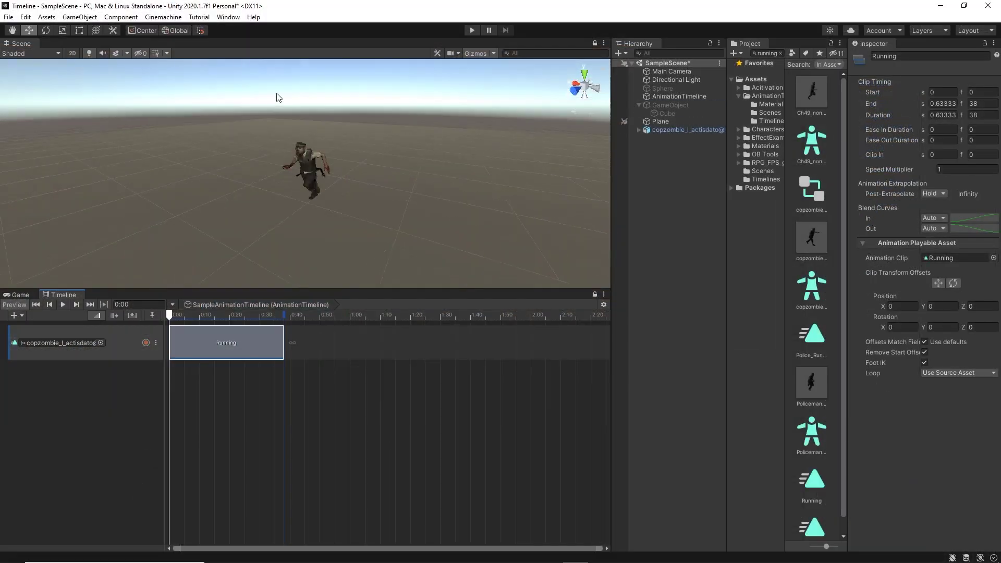
Step: Open Object Placer from Window > OB Tools and dock it beside a widened Scene view
click(228, 17)
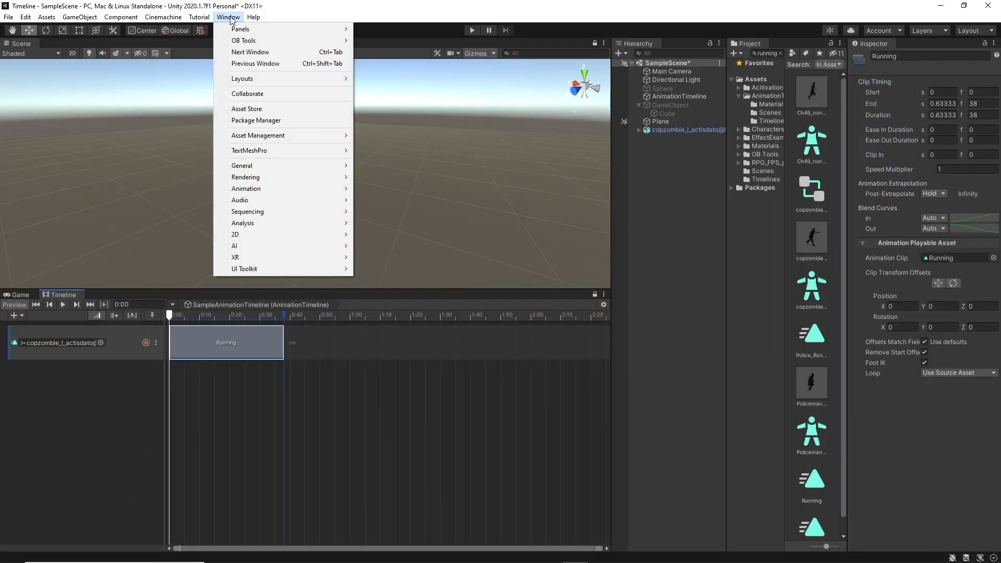
mouse_move(233, 43)
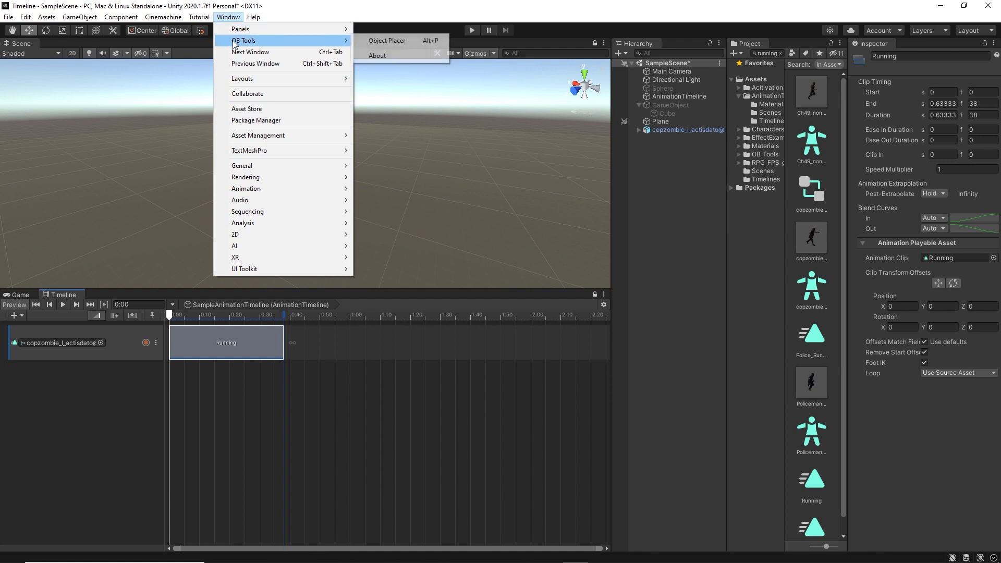
click(402, 43)
drag(329, 52, 589, 92)
drag(407, 161, 481, 163)
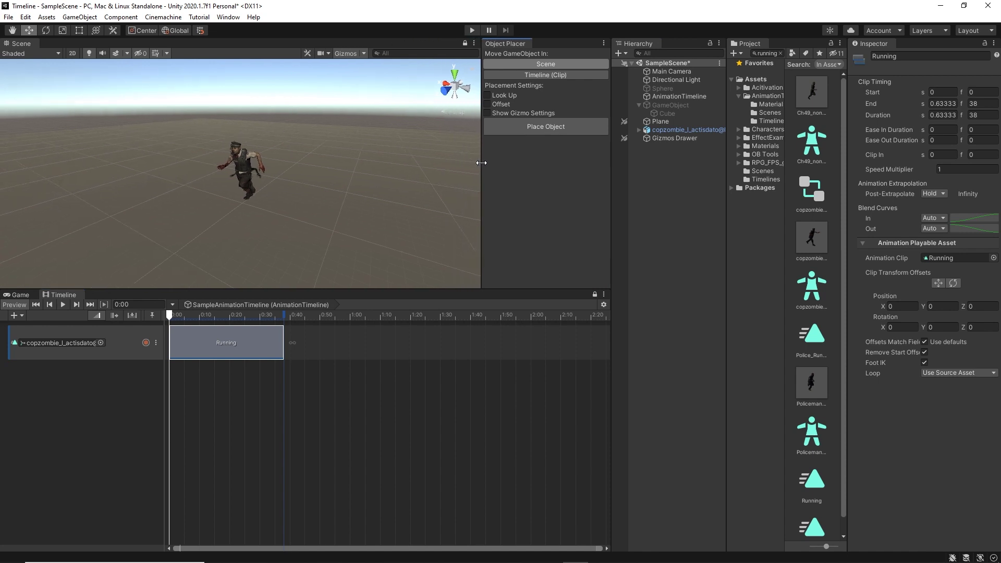
Step: Switch Object Placer to Timeline (Clip) mode and begin placing the Running clip's character
click(556, 76)
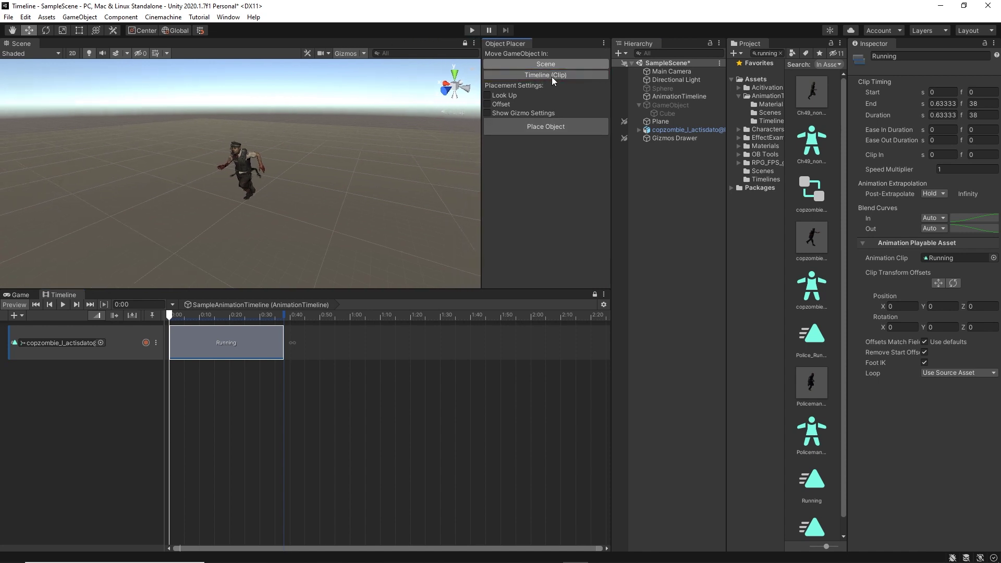
click(550, 75)
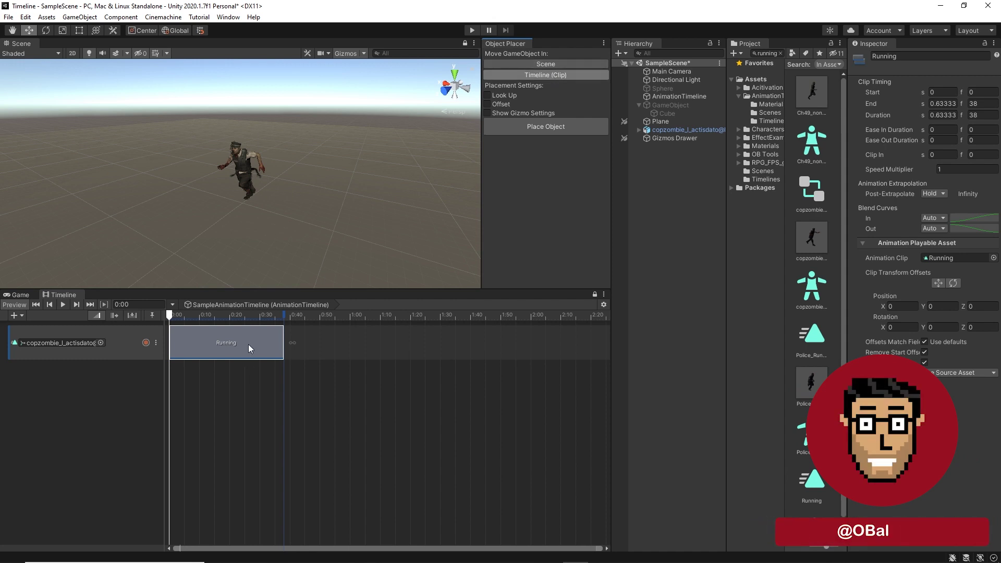
click(542, 131)
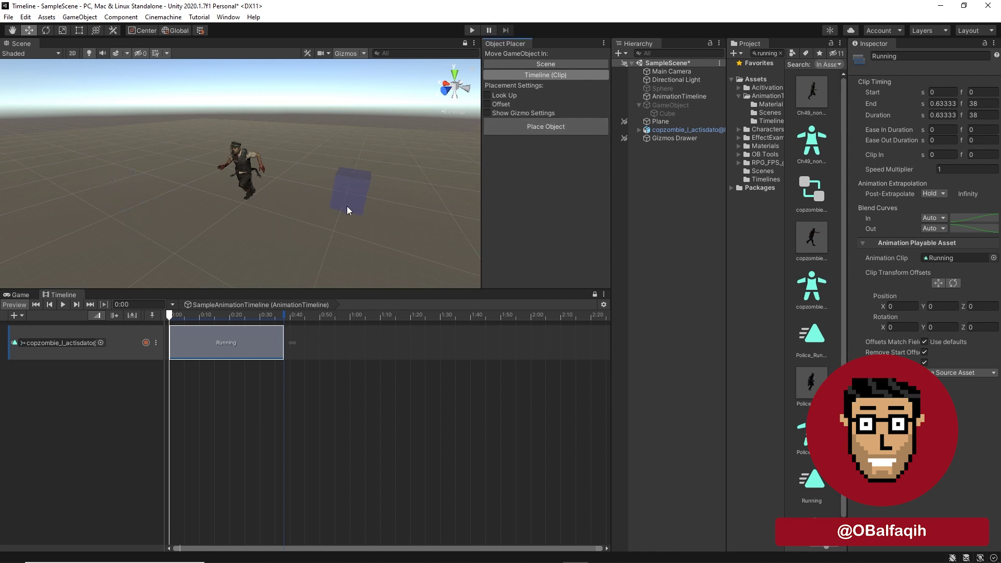
Step: Drop the Running clip's character on the ground and preview the zombie's poses
click(361, 205)
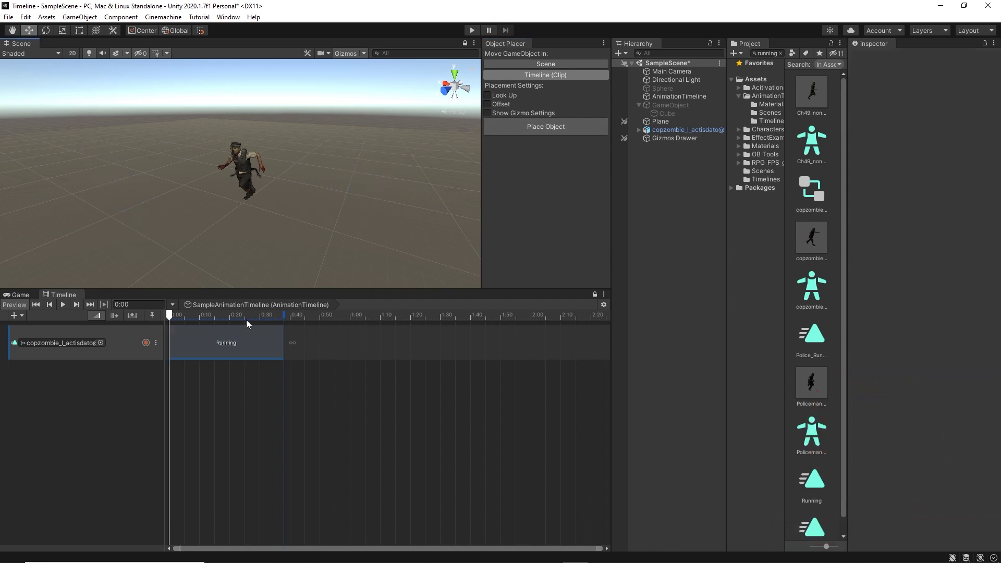
drag(182, 317, 169, 319)
right_drag(375, 197, 389, 169)
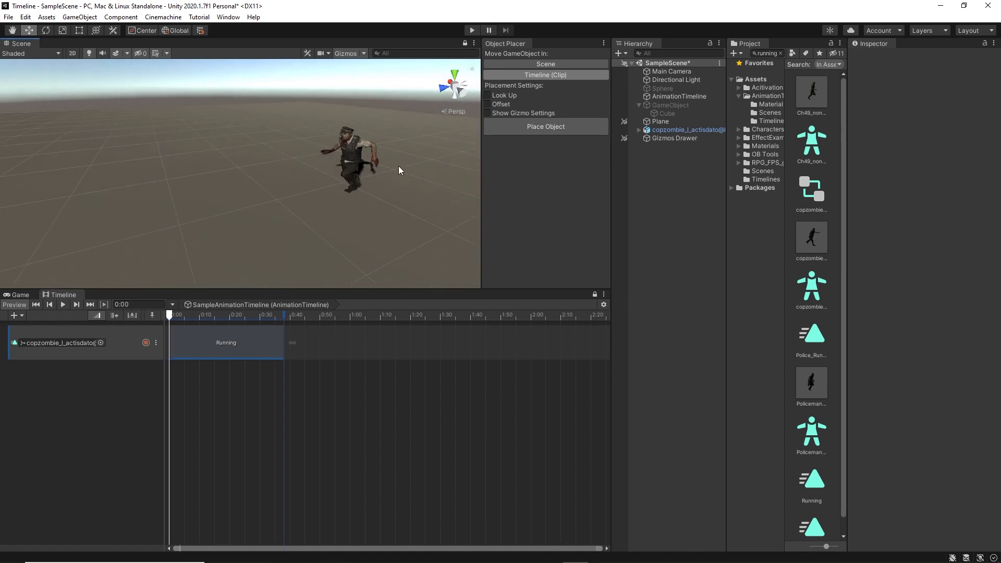
Step: Check Running's offsets (X -3.00210, Y 7.879483, Z -1.77430) and search the Project for the zombie running asset
click(250, 334)
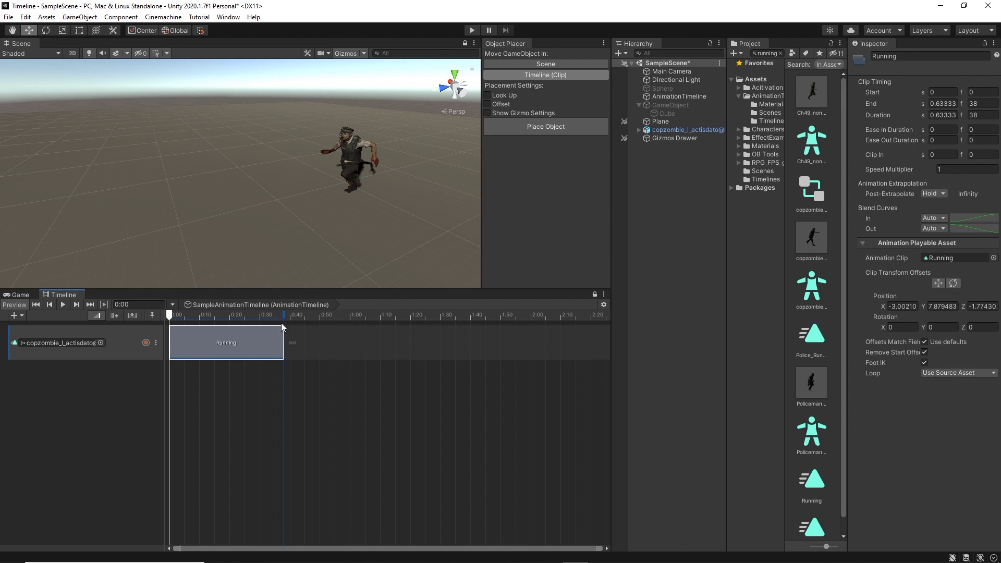
click(771, 52)
scroll(835, 267, down, 1)
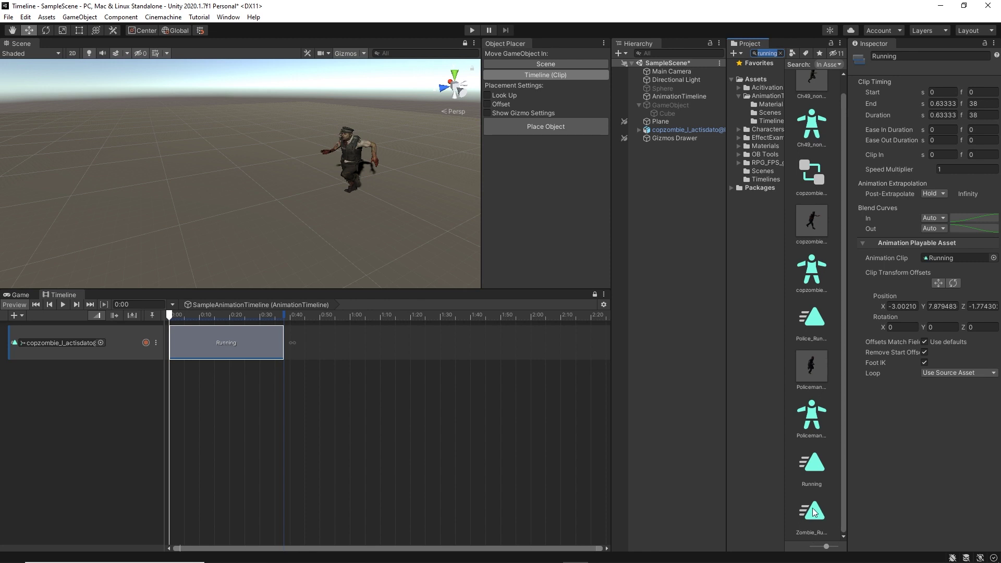
Step: Append Zombie_Running after Running on the copzombie track (0.63333–1.73333 s) and play it back
drag(814, 513, 334, 348)
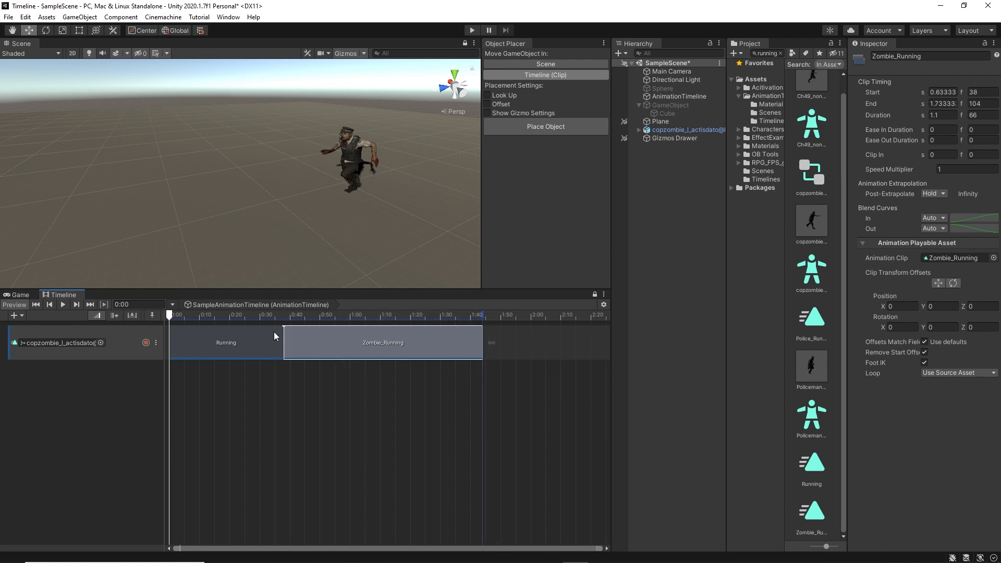
key(space)
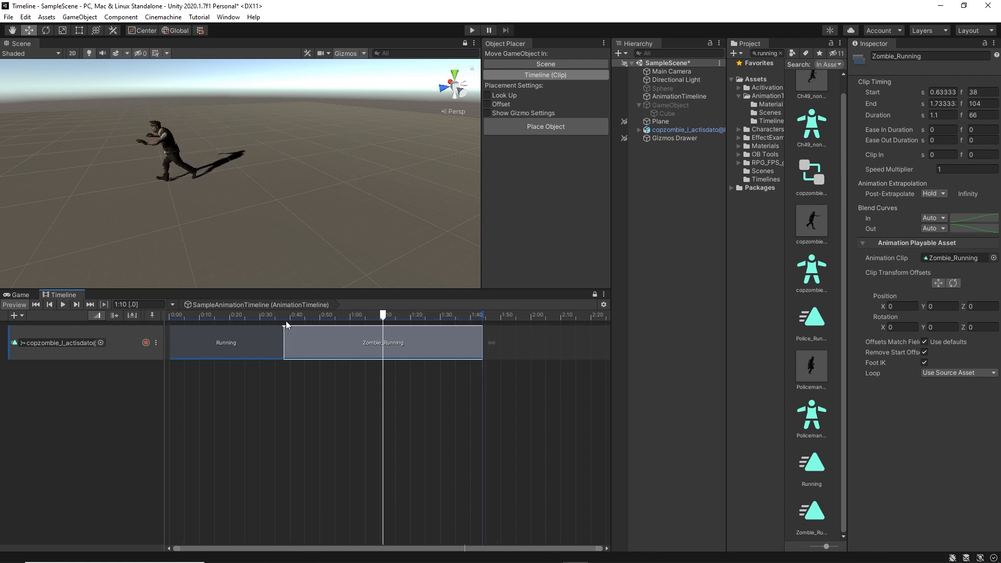
drag(329, 320, 302, 321)
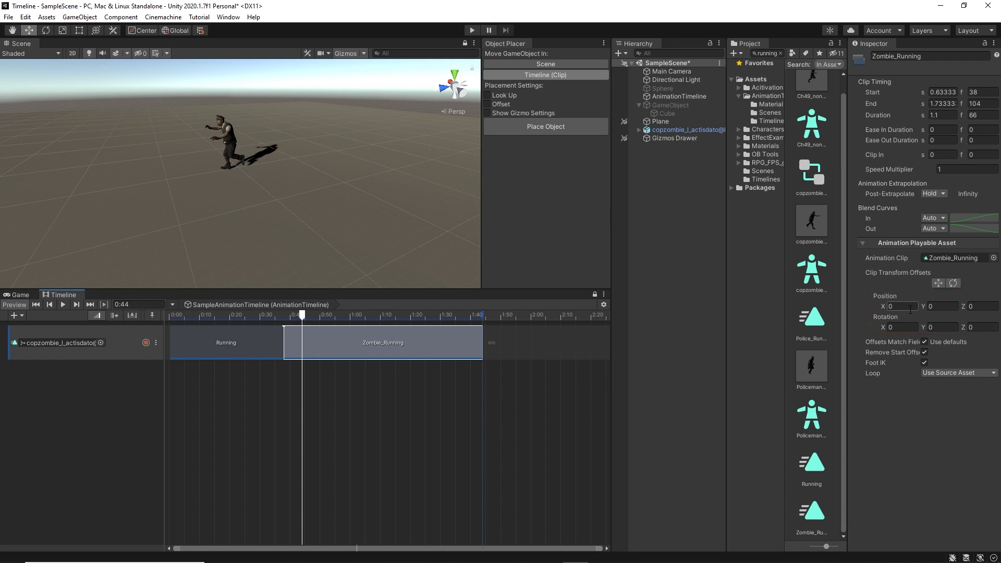
drag(286, 316, 322, 336)
Step: Match Zombie_Running's offsets to the previous clip (X -2.64898, Y -4.36740, Z 2.012043) and check the transition
right_click(325, 344)
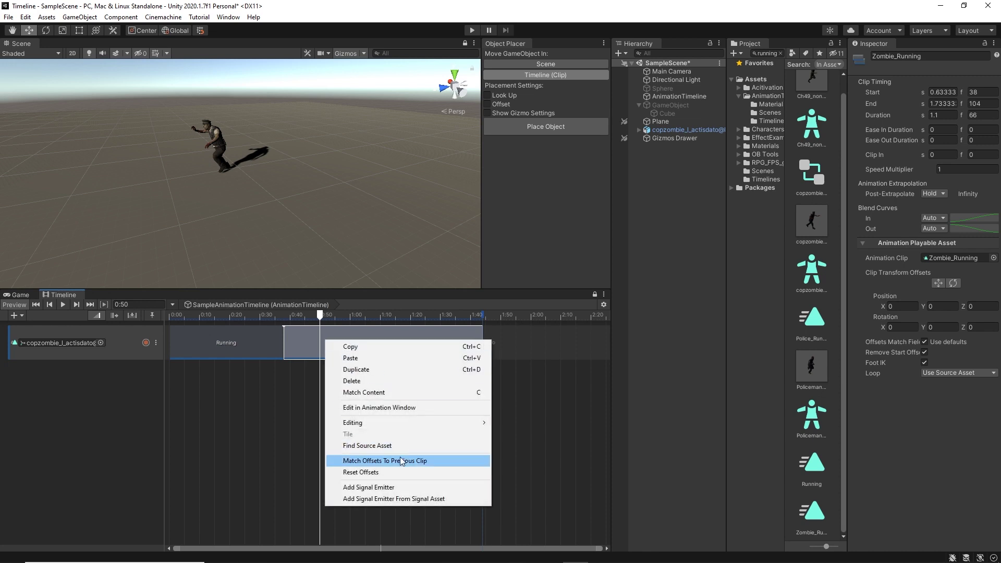
click(436, 461)
mouse_move(304, 316)
mouse_down()
mouse_move(246, 317)
mouse_move(380, 317)
mouse_move(224, 318)
mouse_move(306, 320)
mouse_move(202, 331)
mouse_move(364, 337)
mouse_move(200, 333)
mouse_move(304, 337)
mouse_up()
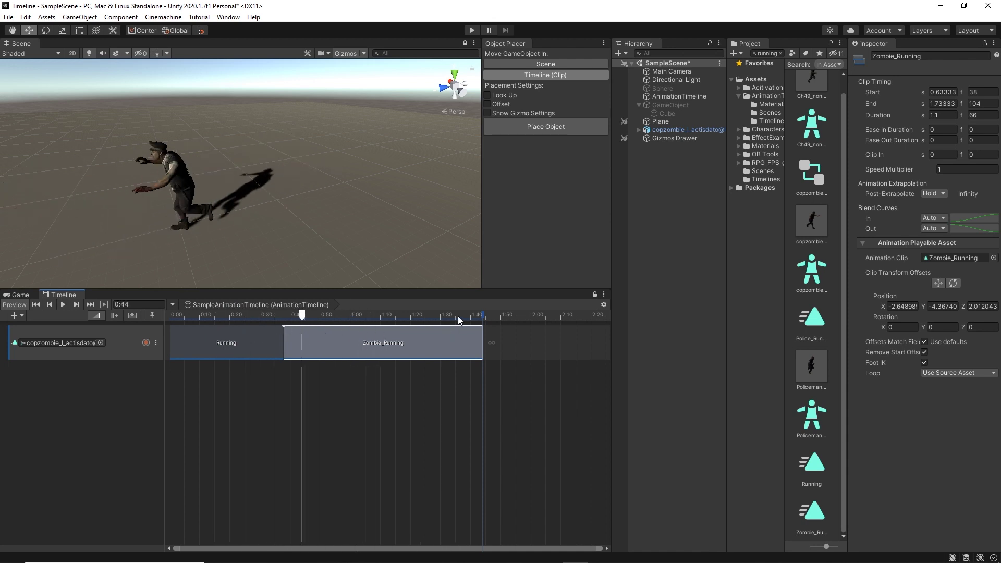
drag(274, 319, 169, 320)
key(space)
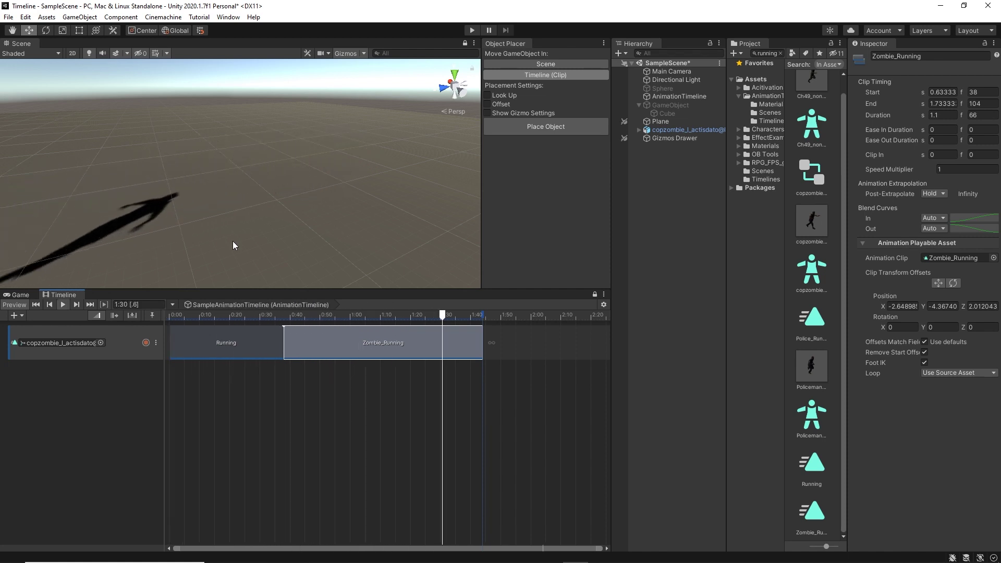
drag(274, 319, 283, 322)
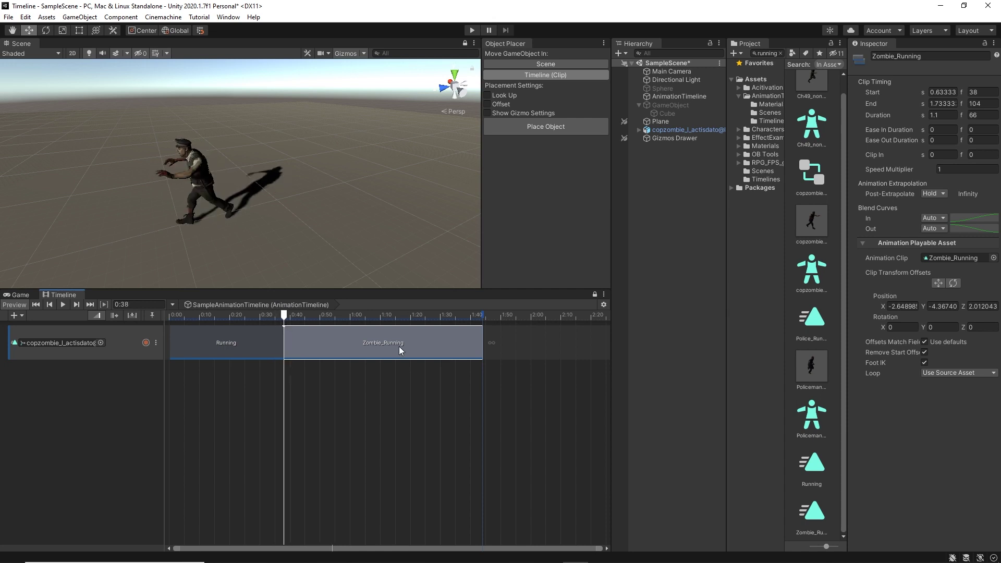
Step: Move Zombie_Running to start at 0.5 s for an 8-frame blend, then rematch its offsets to Running
drag(399, 346, 382, 344)
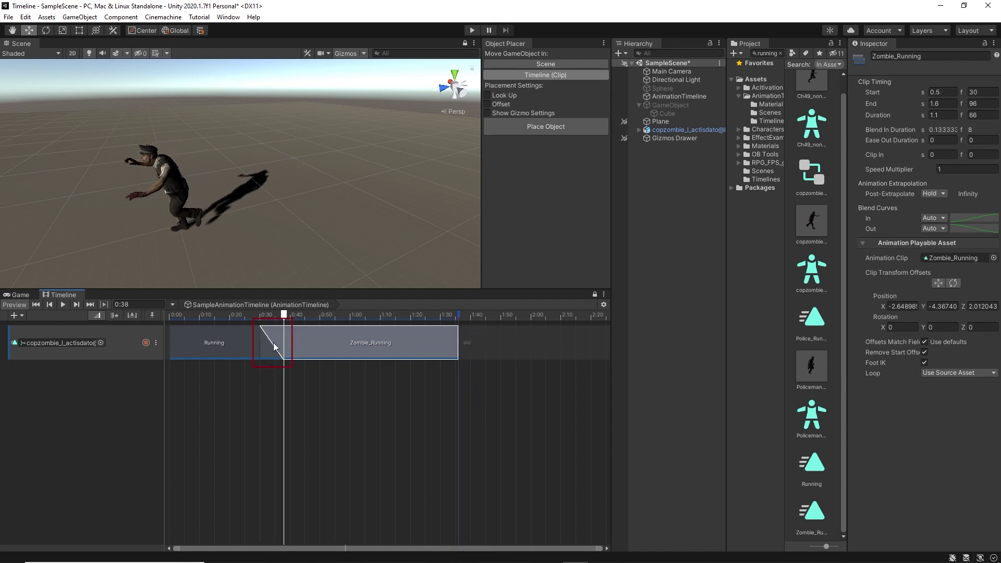
mouse_move(277, 321)
mouse_down()
mouse_move(233, 319)
mouse_move(370, 337)
mouse_up()
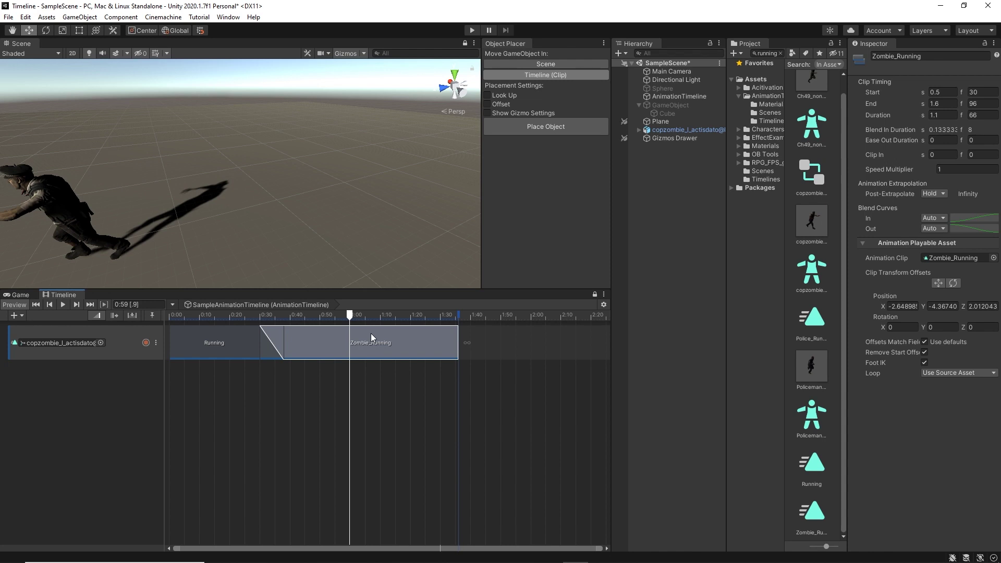
right_click(371, 338)
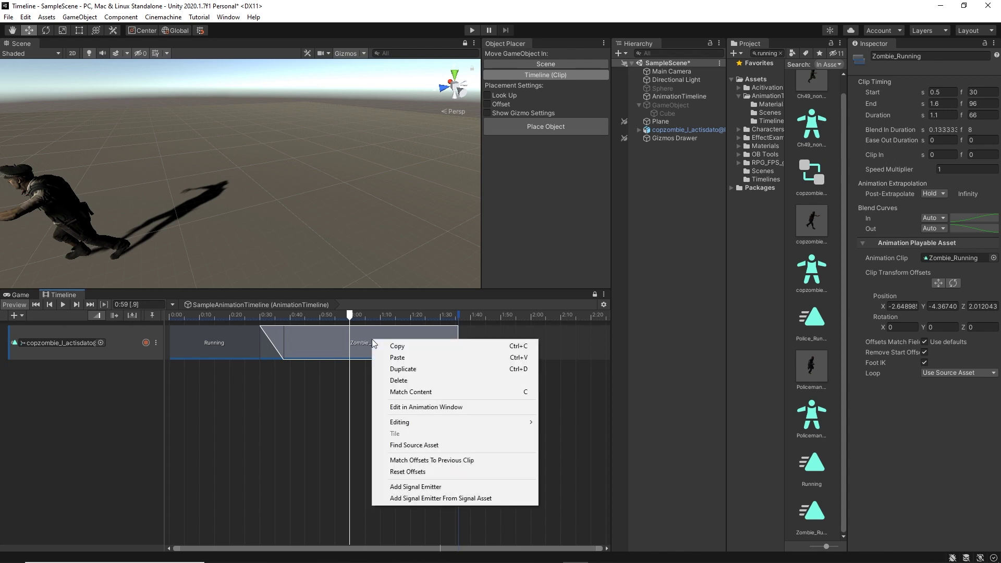
click(428, 460)
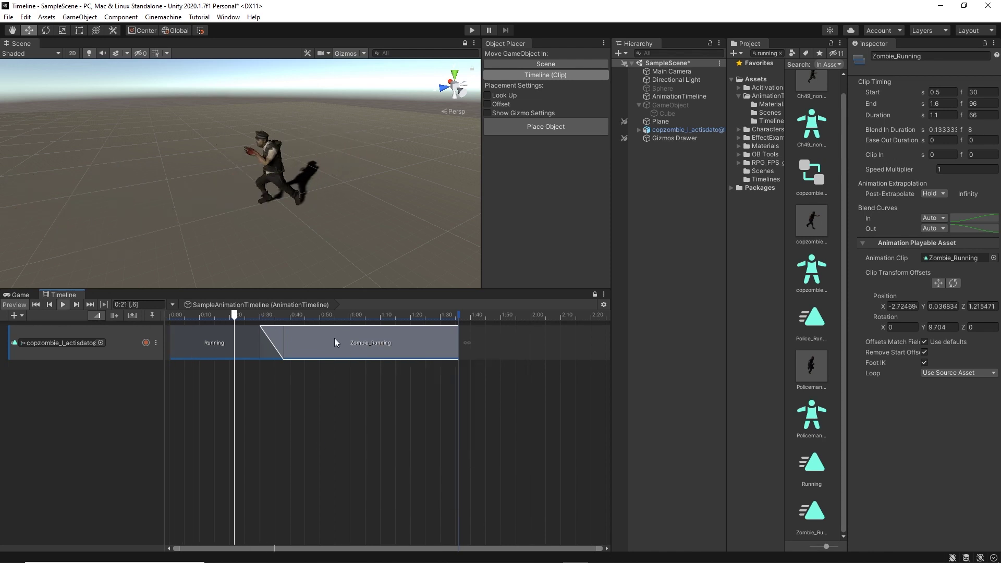